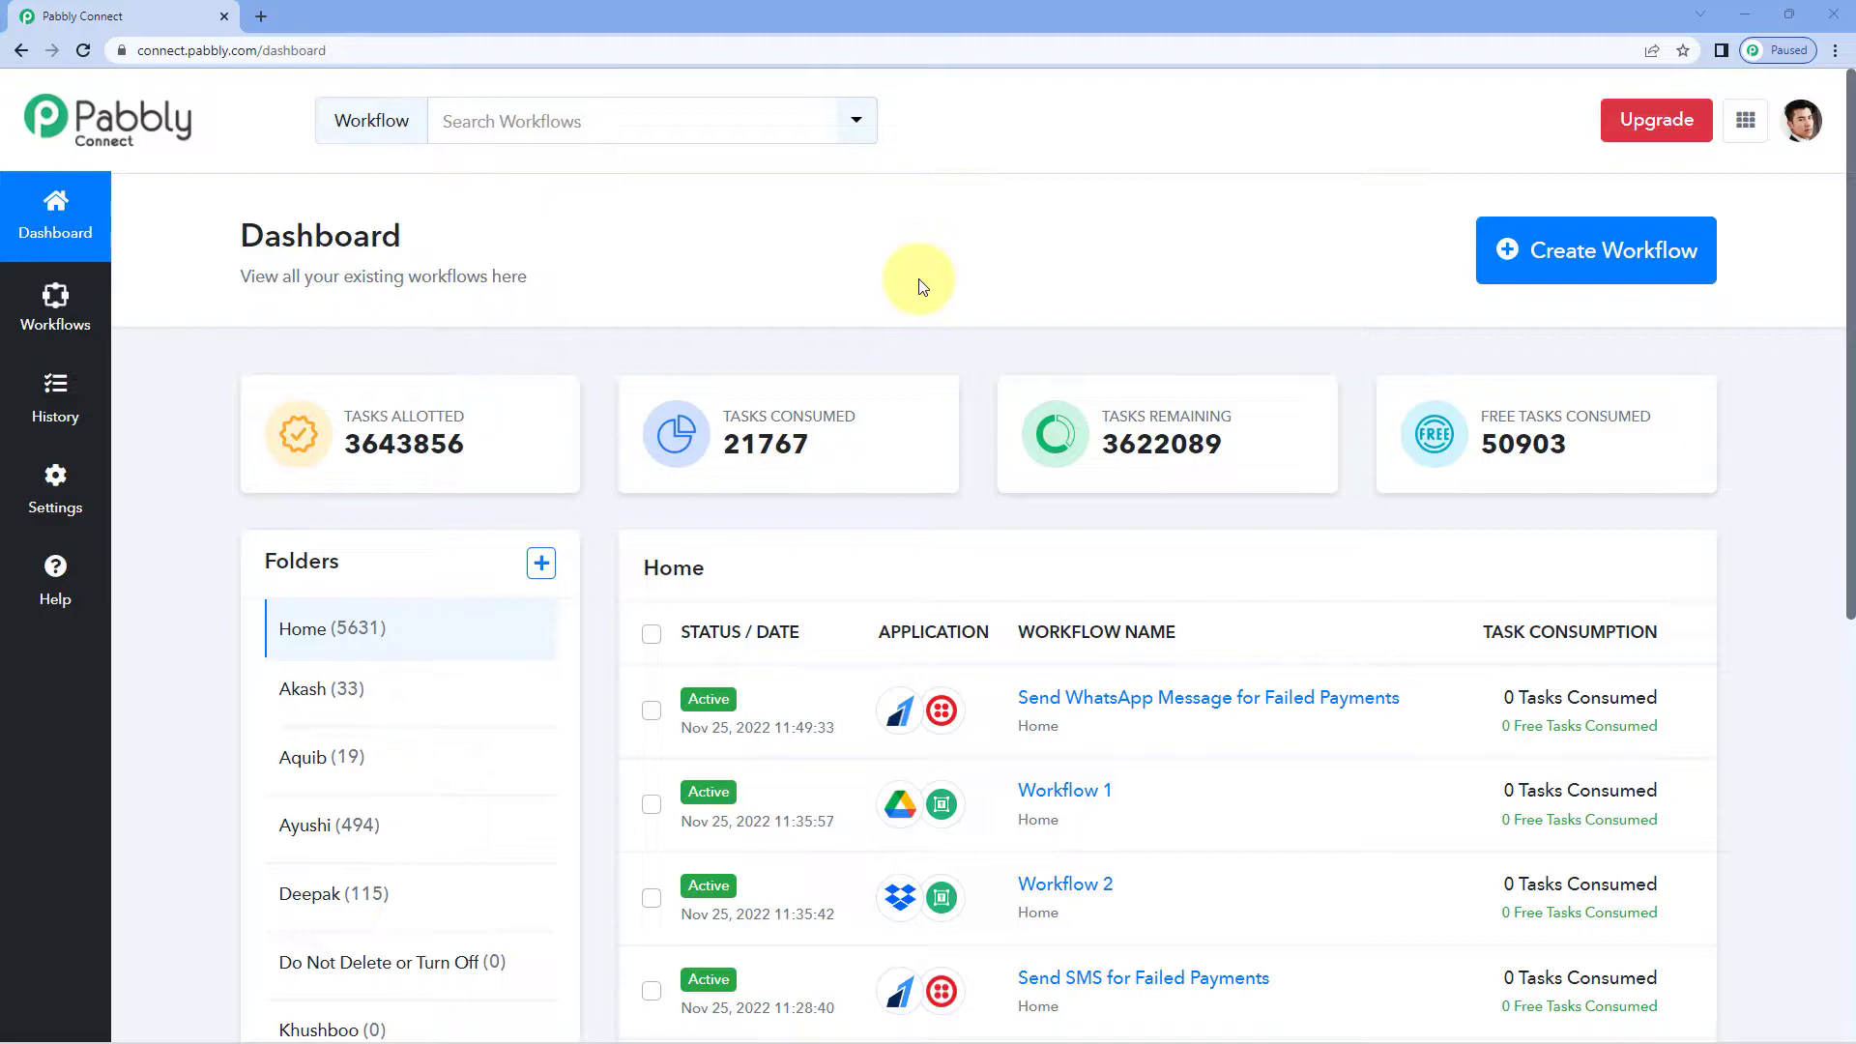
Open Workflow 1 from the dashboard and scroll through its steps
{"action": "scroll", "coordinate": [920, 285], "scroll_direction": "down", "scroll_amount": 4}
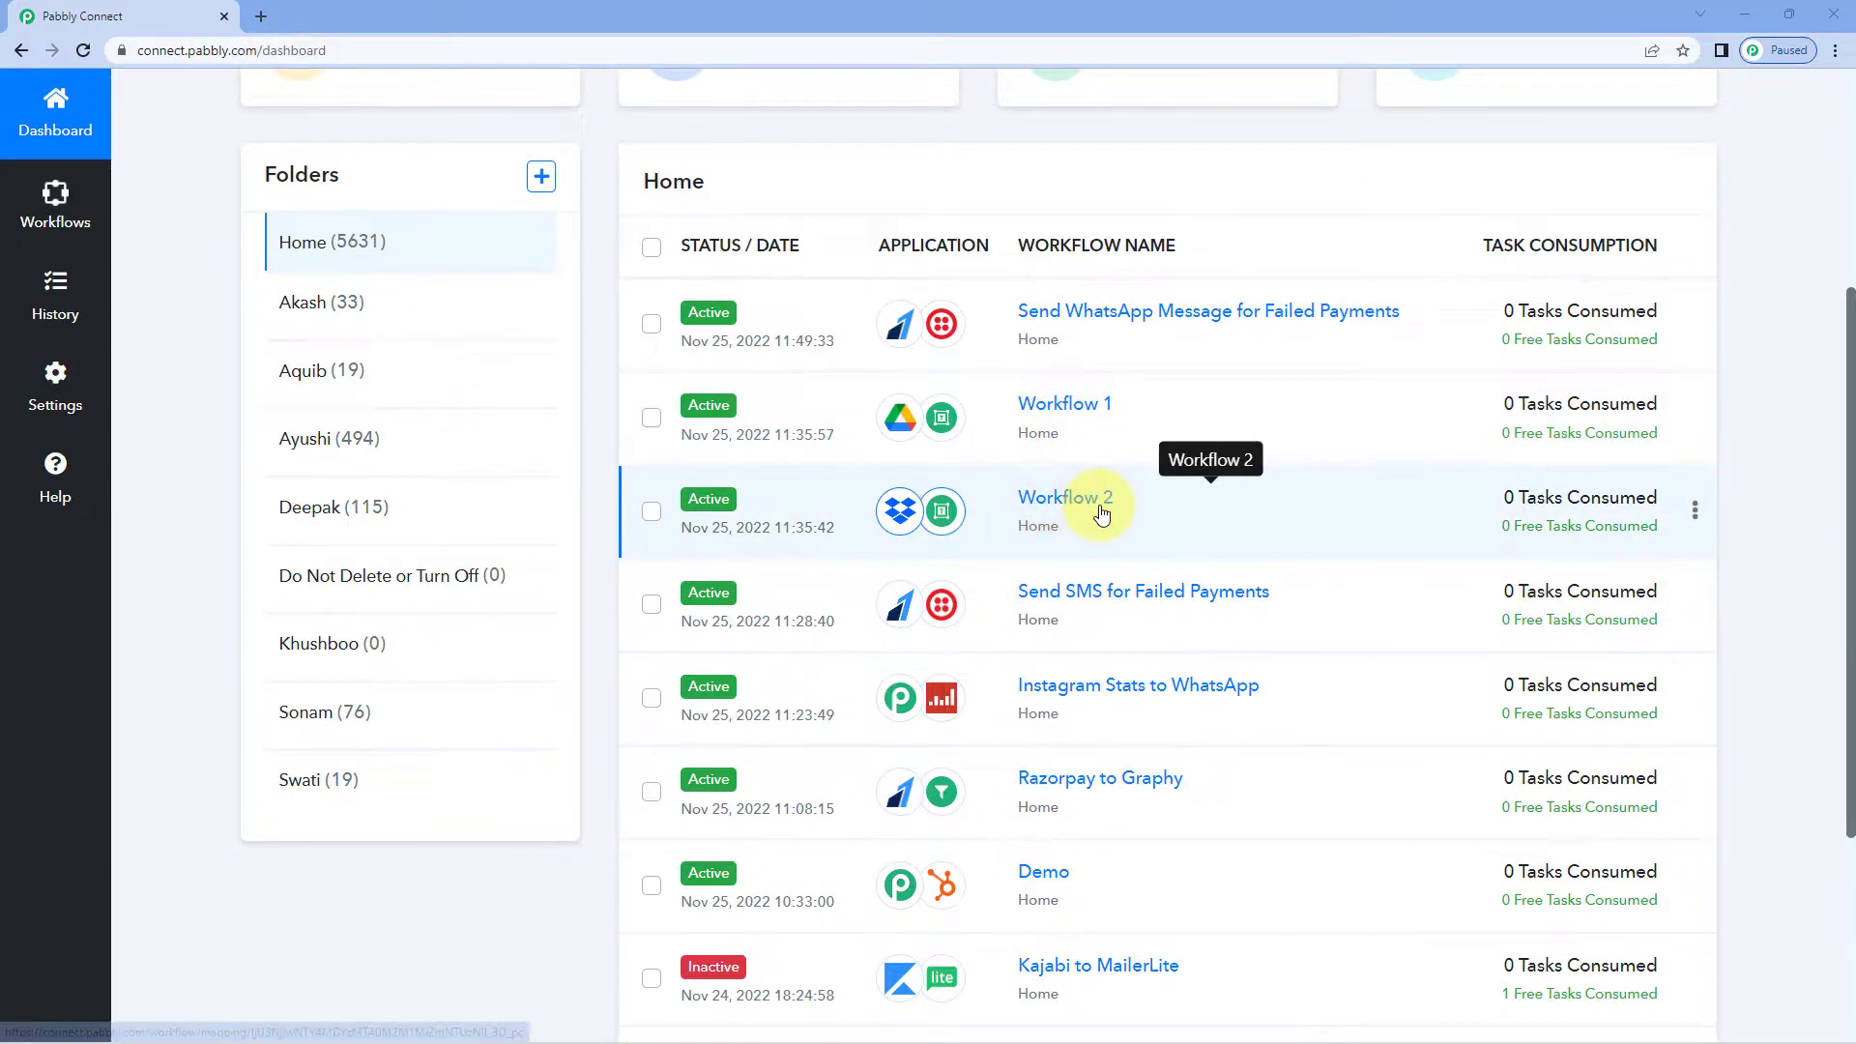
{"action": "left_click", "coordinate": [1078, 413]}
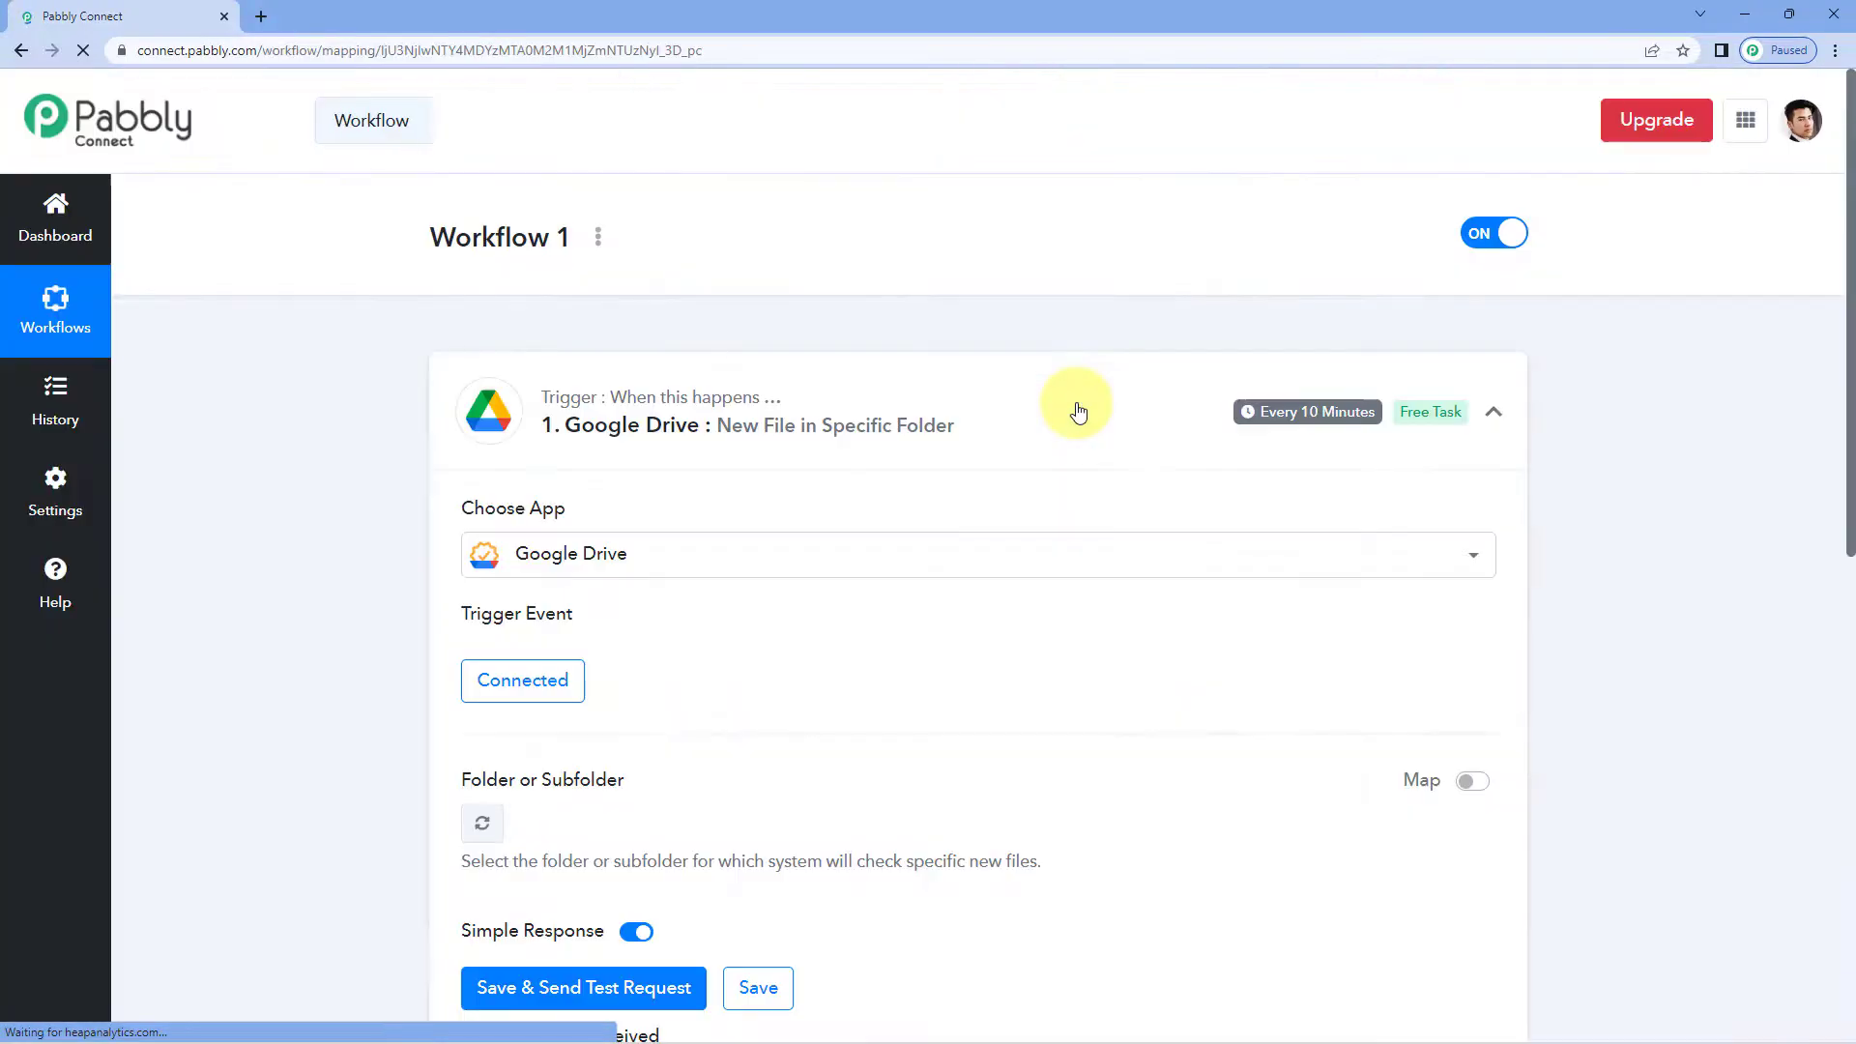
{"action": "scroll", "coordinate": [380, 404], "scroll_direction": "down", "scroll_amount": 10}
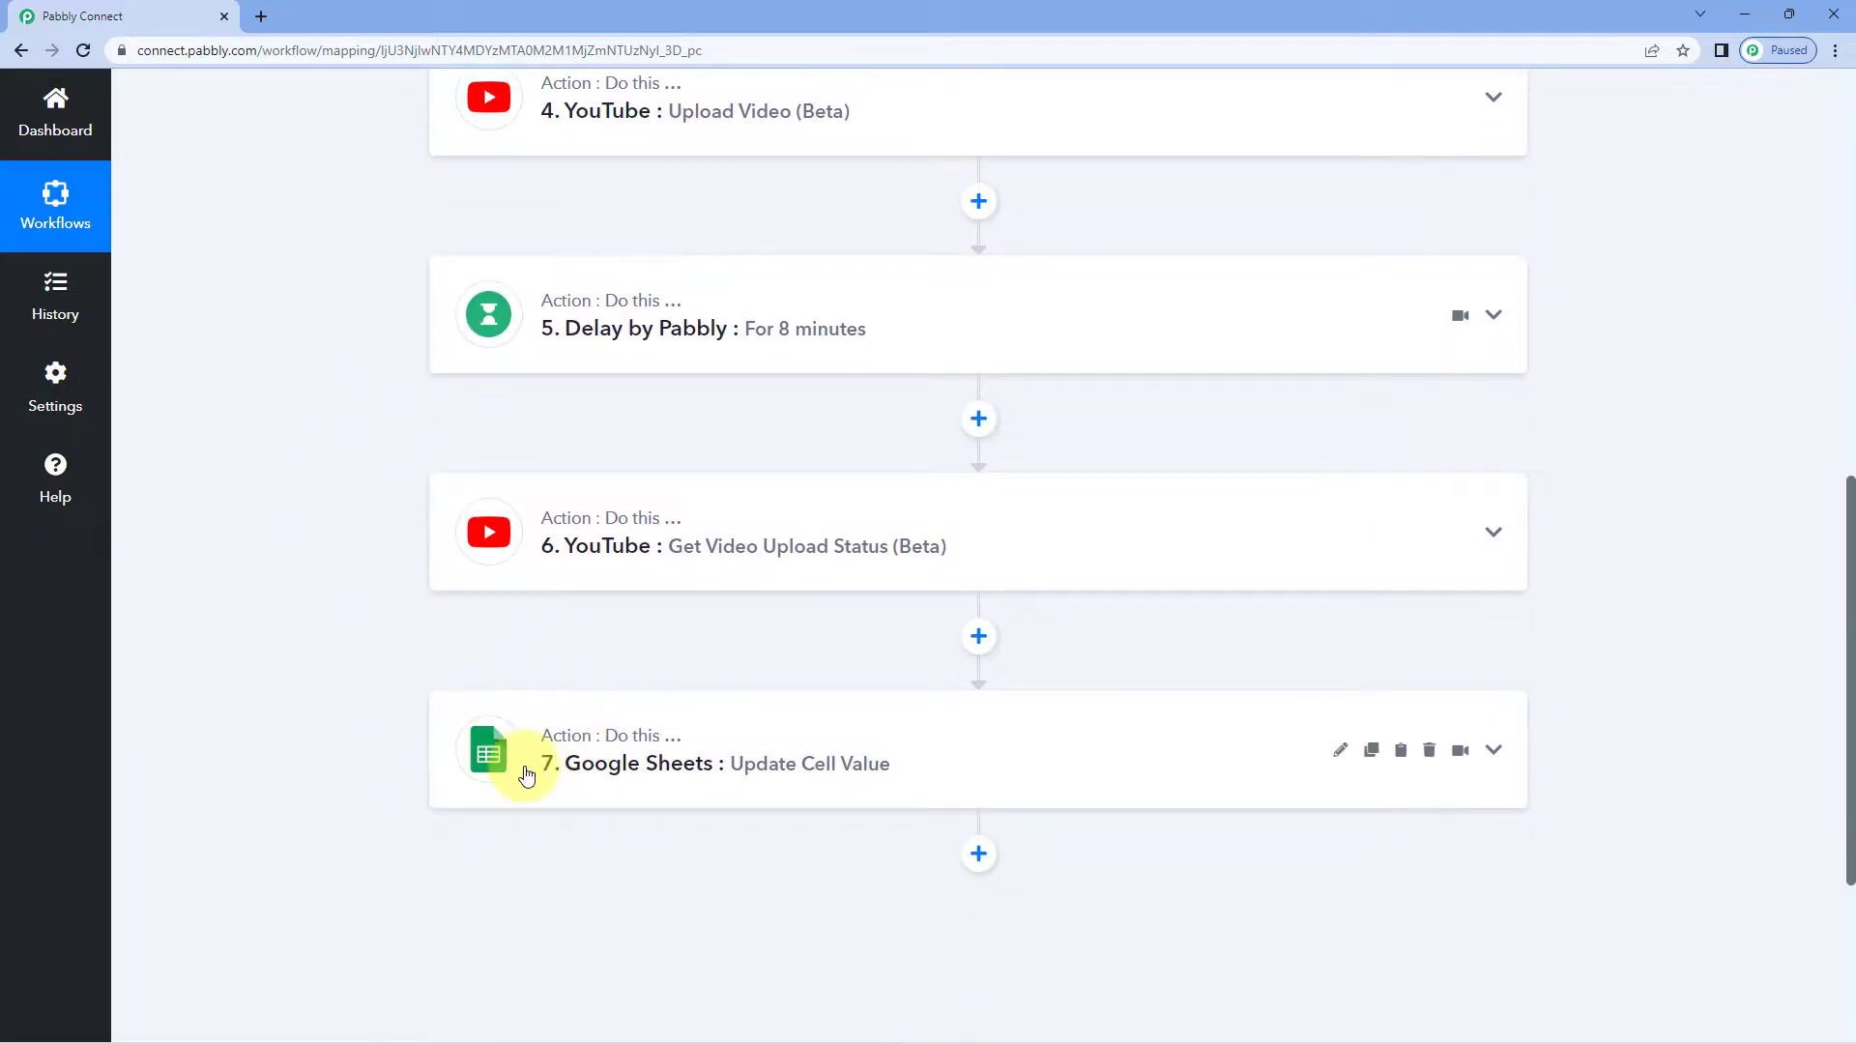
{"action": "scroll", "coordinate": [652, 595], "scroll_direction": "up", "scroll_amount": 4}
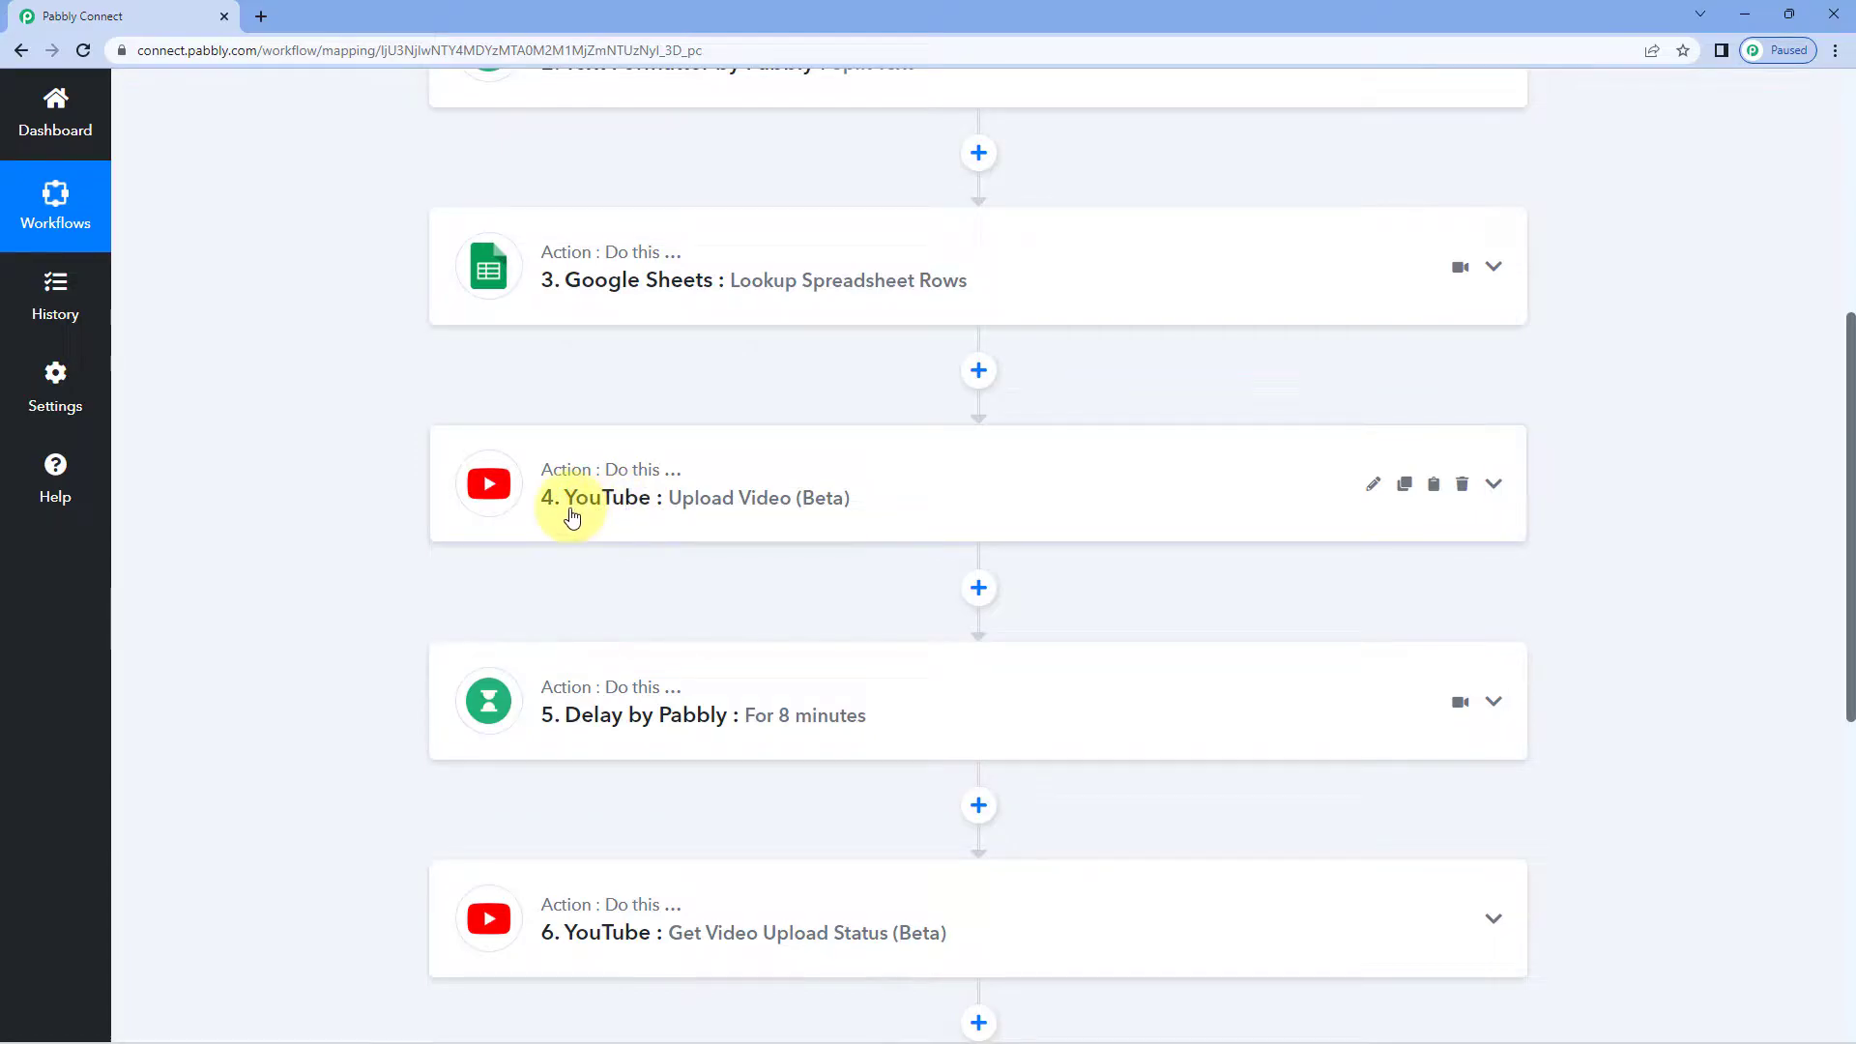
Expand step 4 YouTube Upload Video to review its settings, then collapse it
{"action": "left_click", "coordinate": [993, 486]}
{"action": "scroll", "coordinate": [345, 580], "scroll_direction": "down", "scroll_amount": 10}
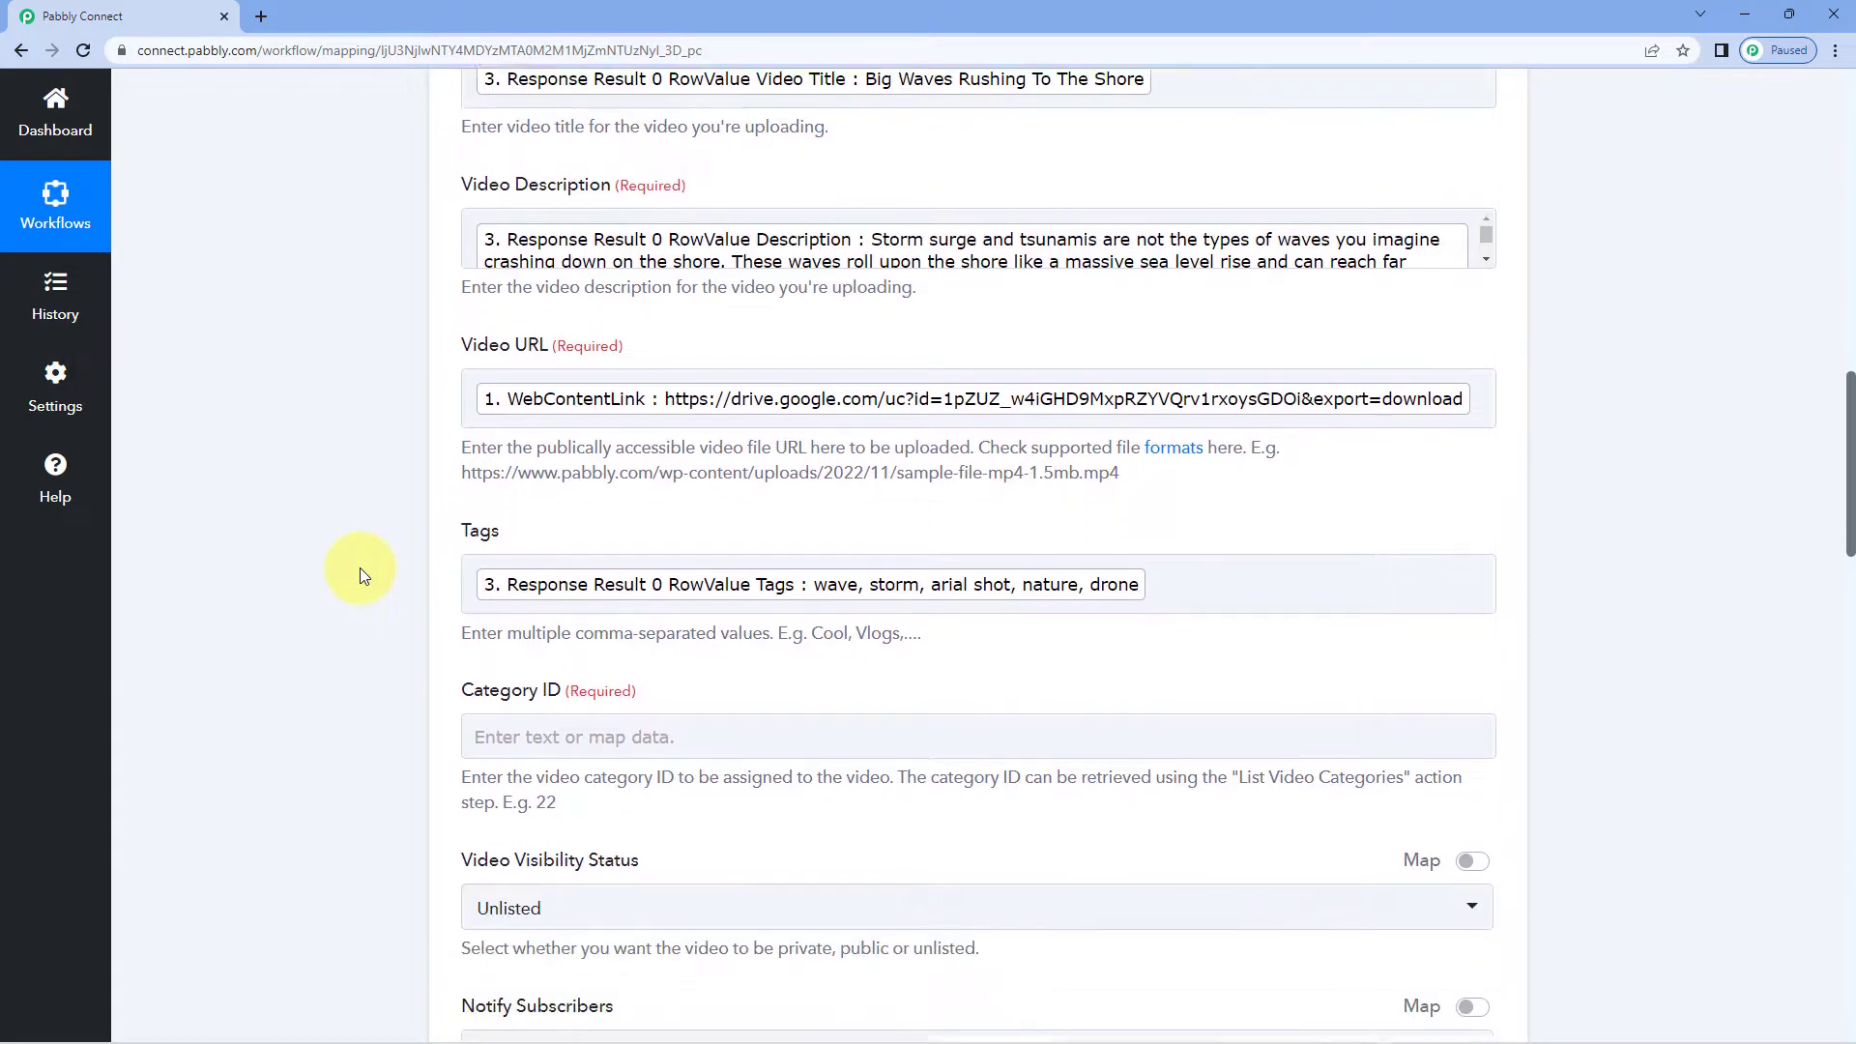
{"action": "scroll", "coordinate": [360, 566], "scroll_direction": "up", "scroll_amount": 10}
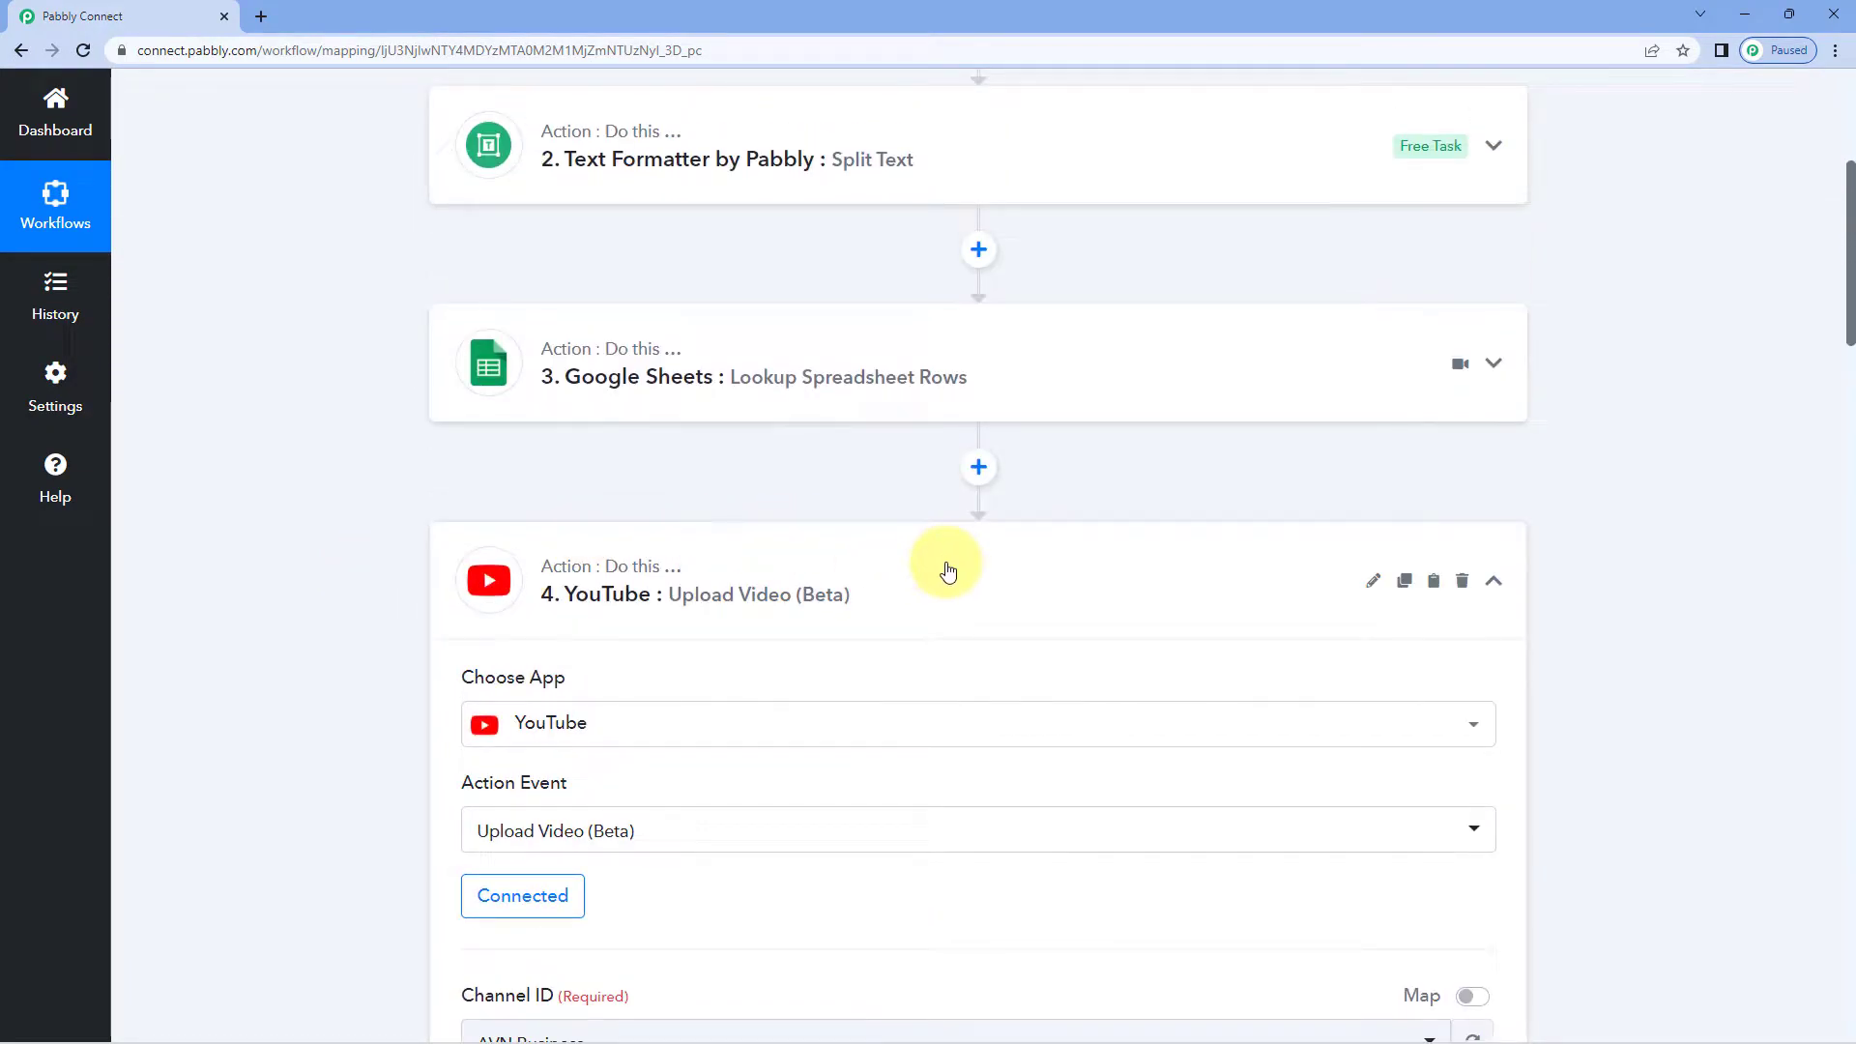
{"action": "left_click", "coordinate": [947, 570]}
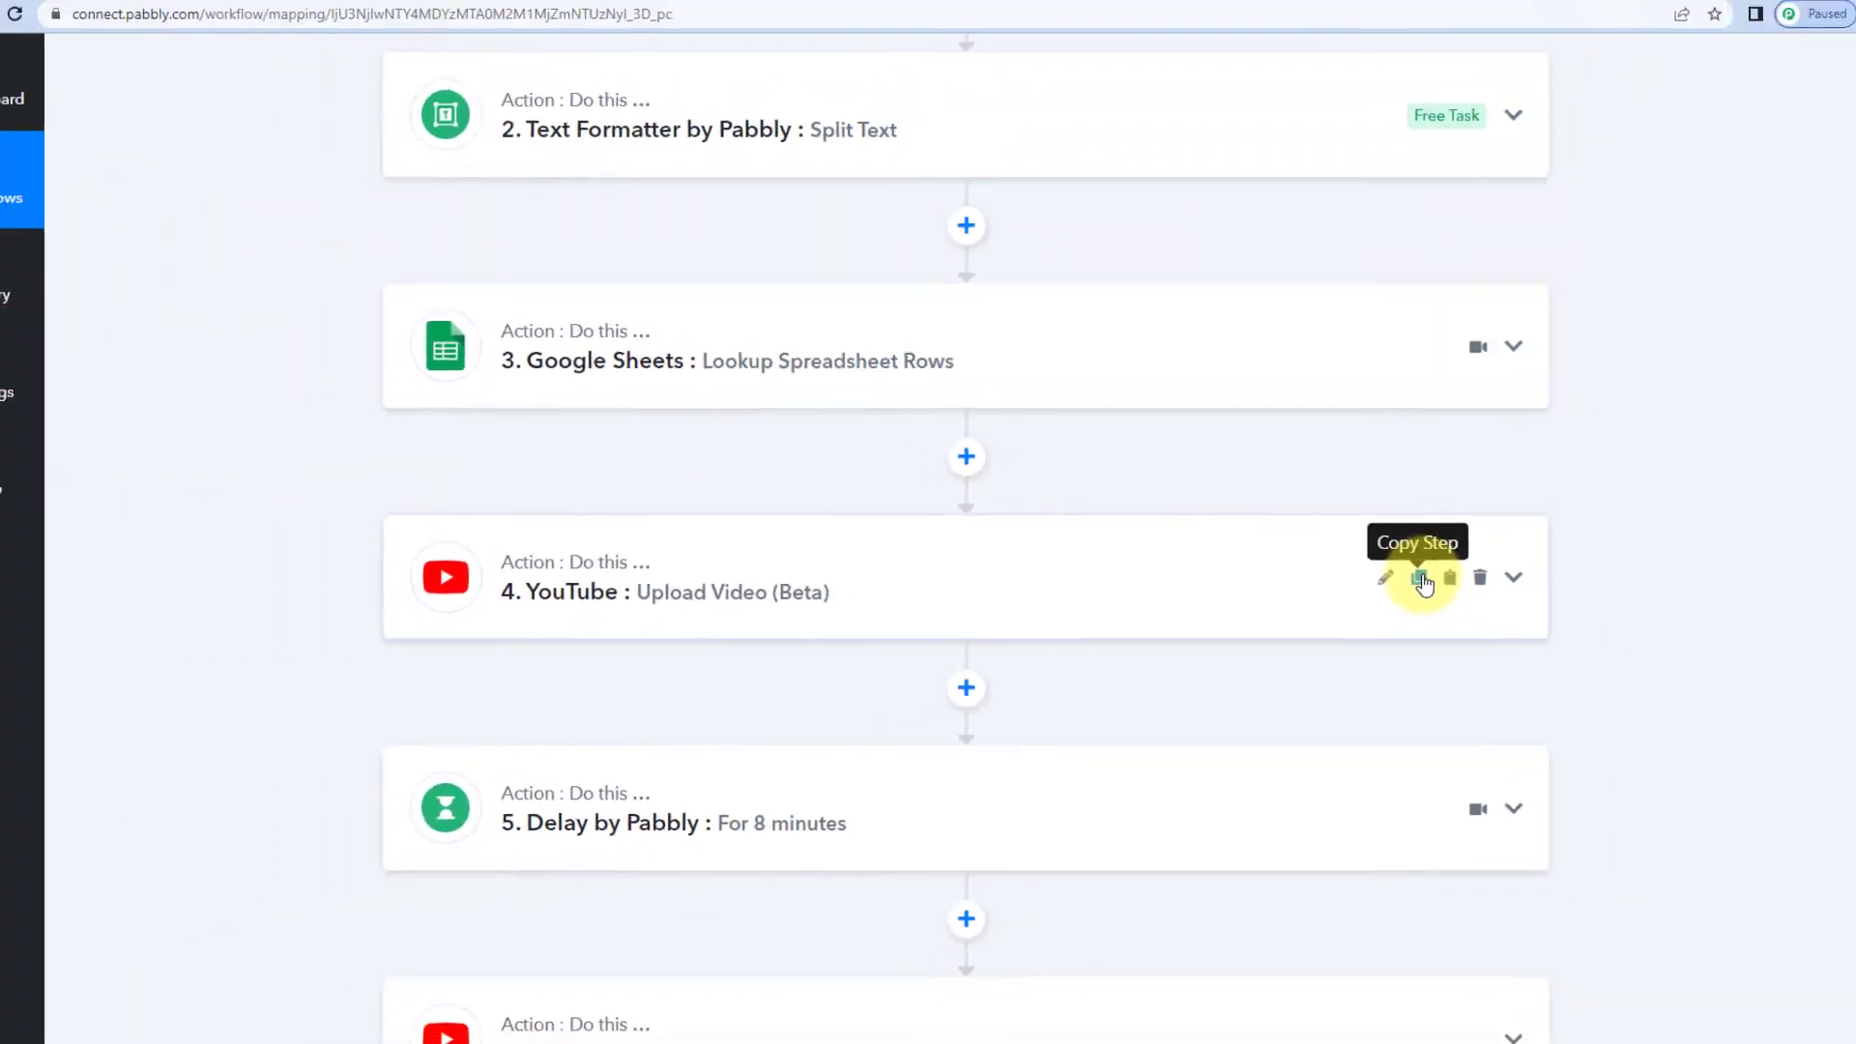
Copy the step 4 YouTube Upload Video step and paste it below step 7
{"action": "left_click", "coordinate": [1537, 556]}
{"action": "left_click", "coordinate": [928, 664]}
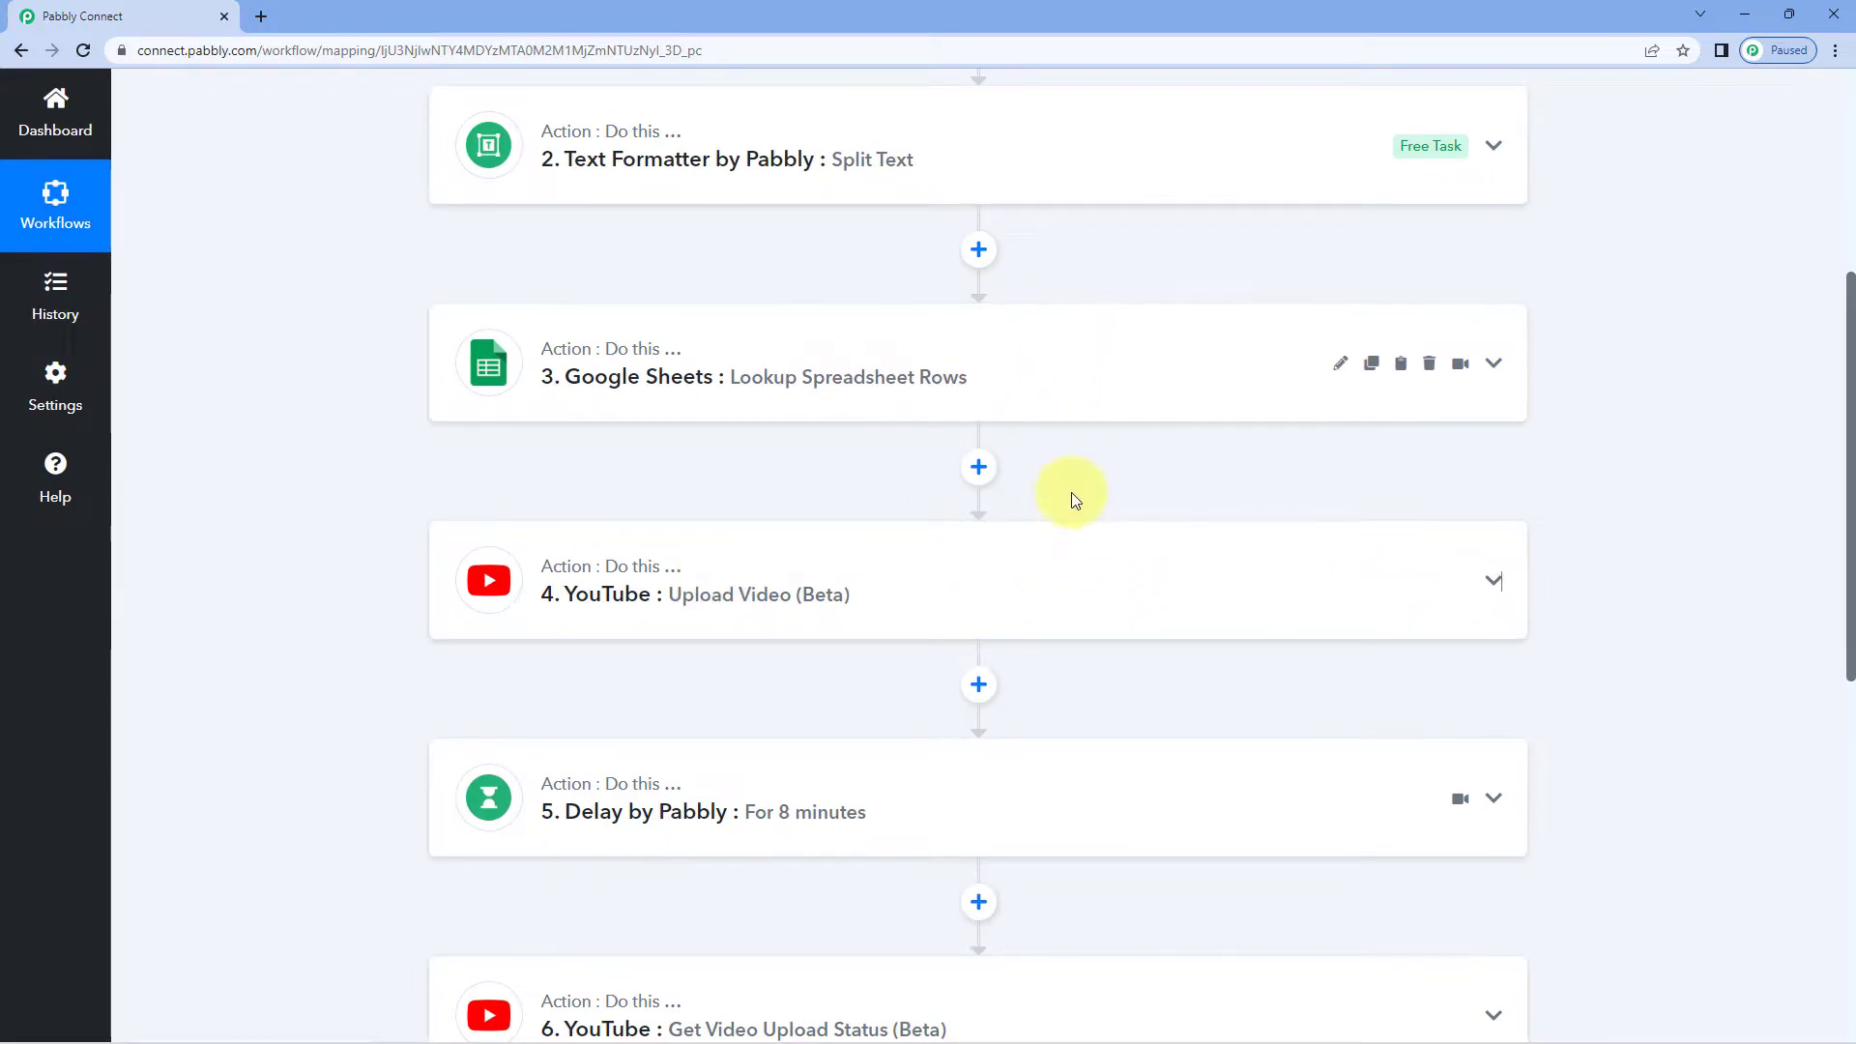
{"action": "scroll", "coordinate": [1111, 490], "scroll_direction": "down", "scroll_amount": 7}
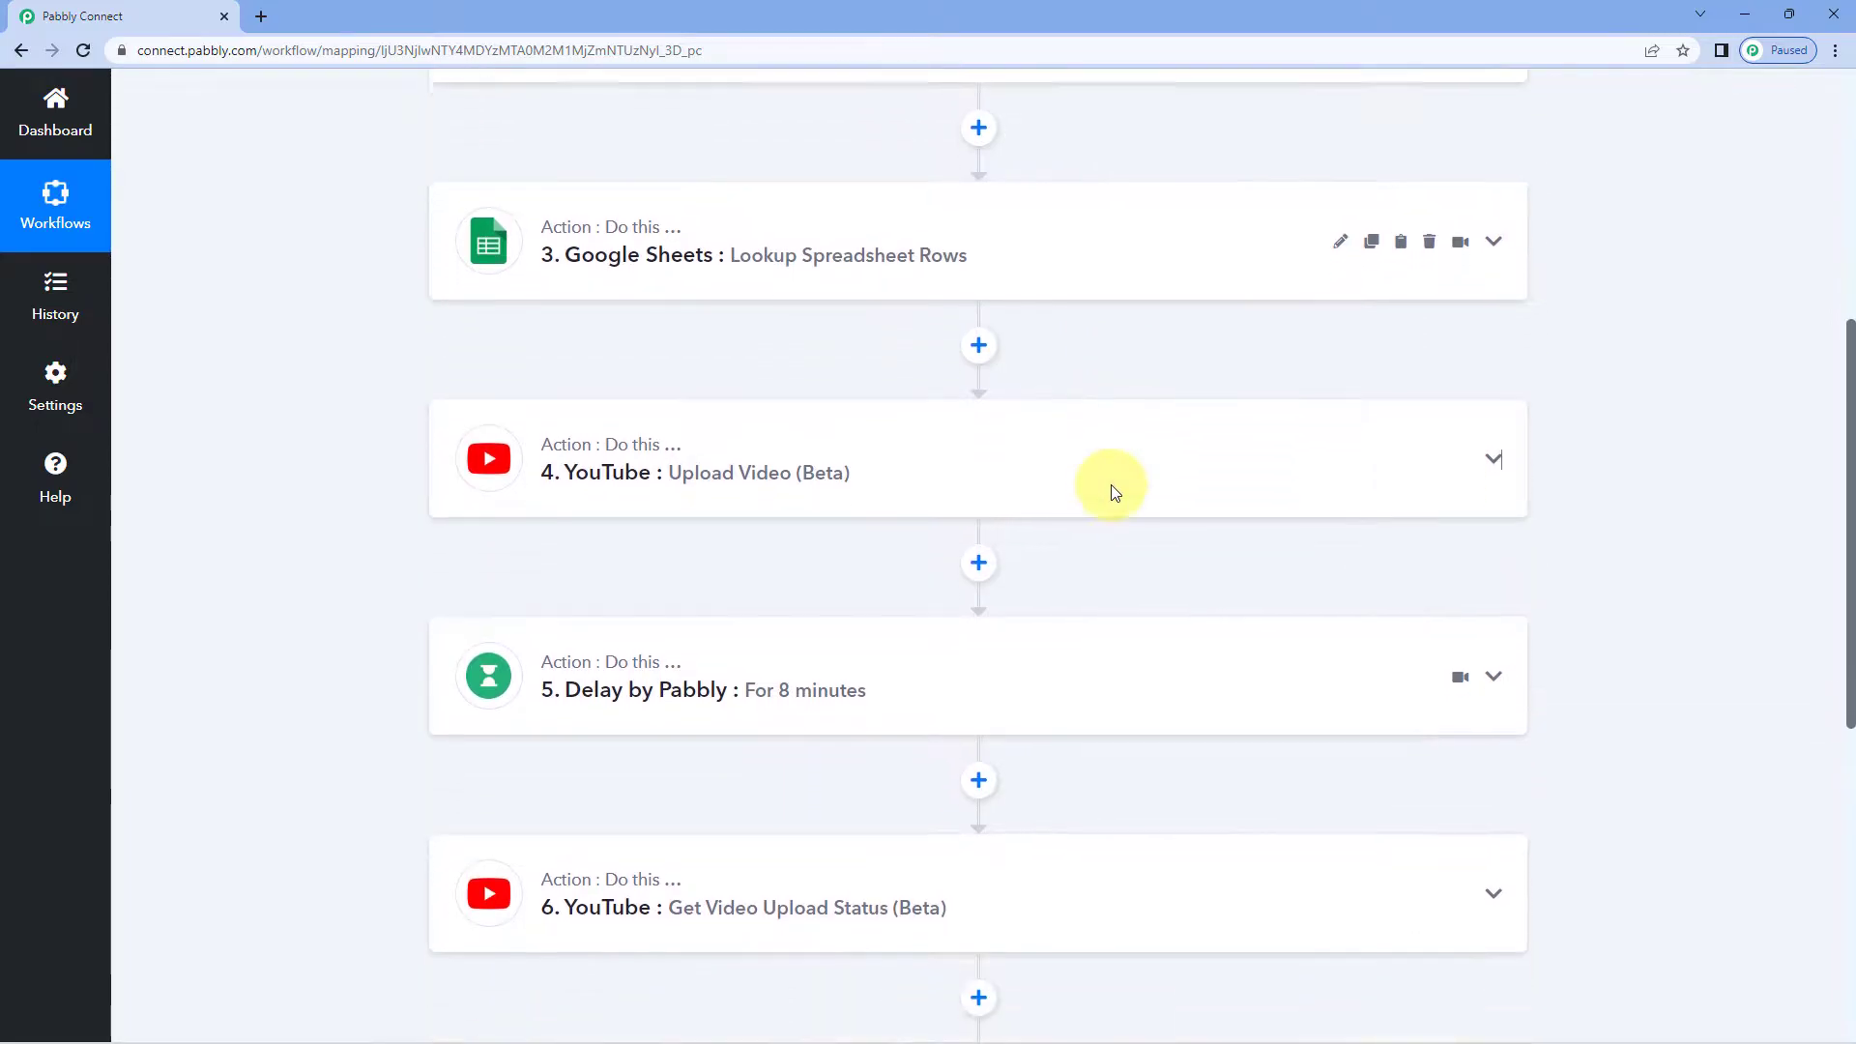
{"action": "scroll", "coordinate": [1080, 450], "scroll_direction": "down", "scroll_amount": 2}
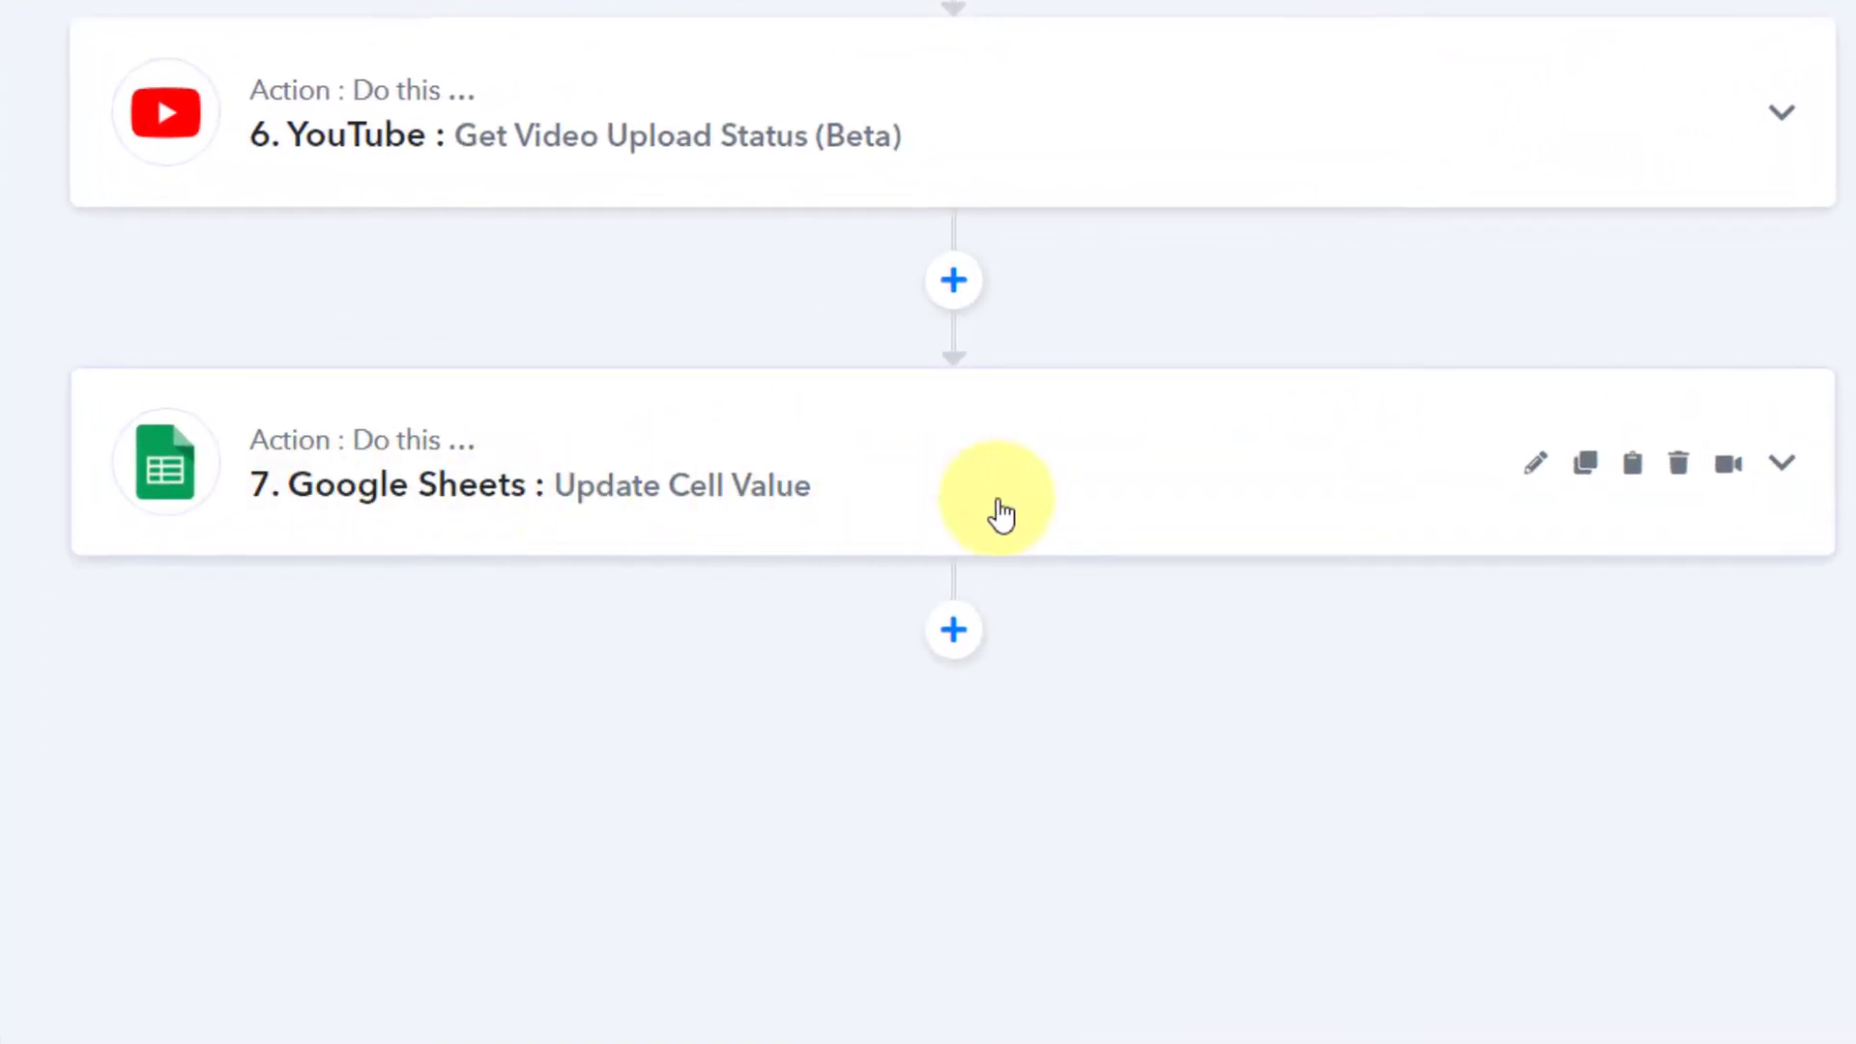
{"action": "left_click", "coordinate": [1636, 471]}
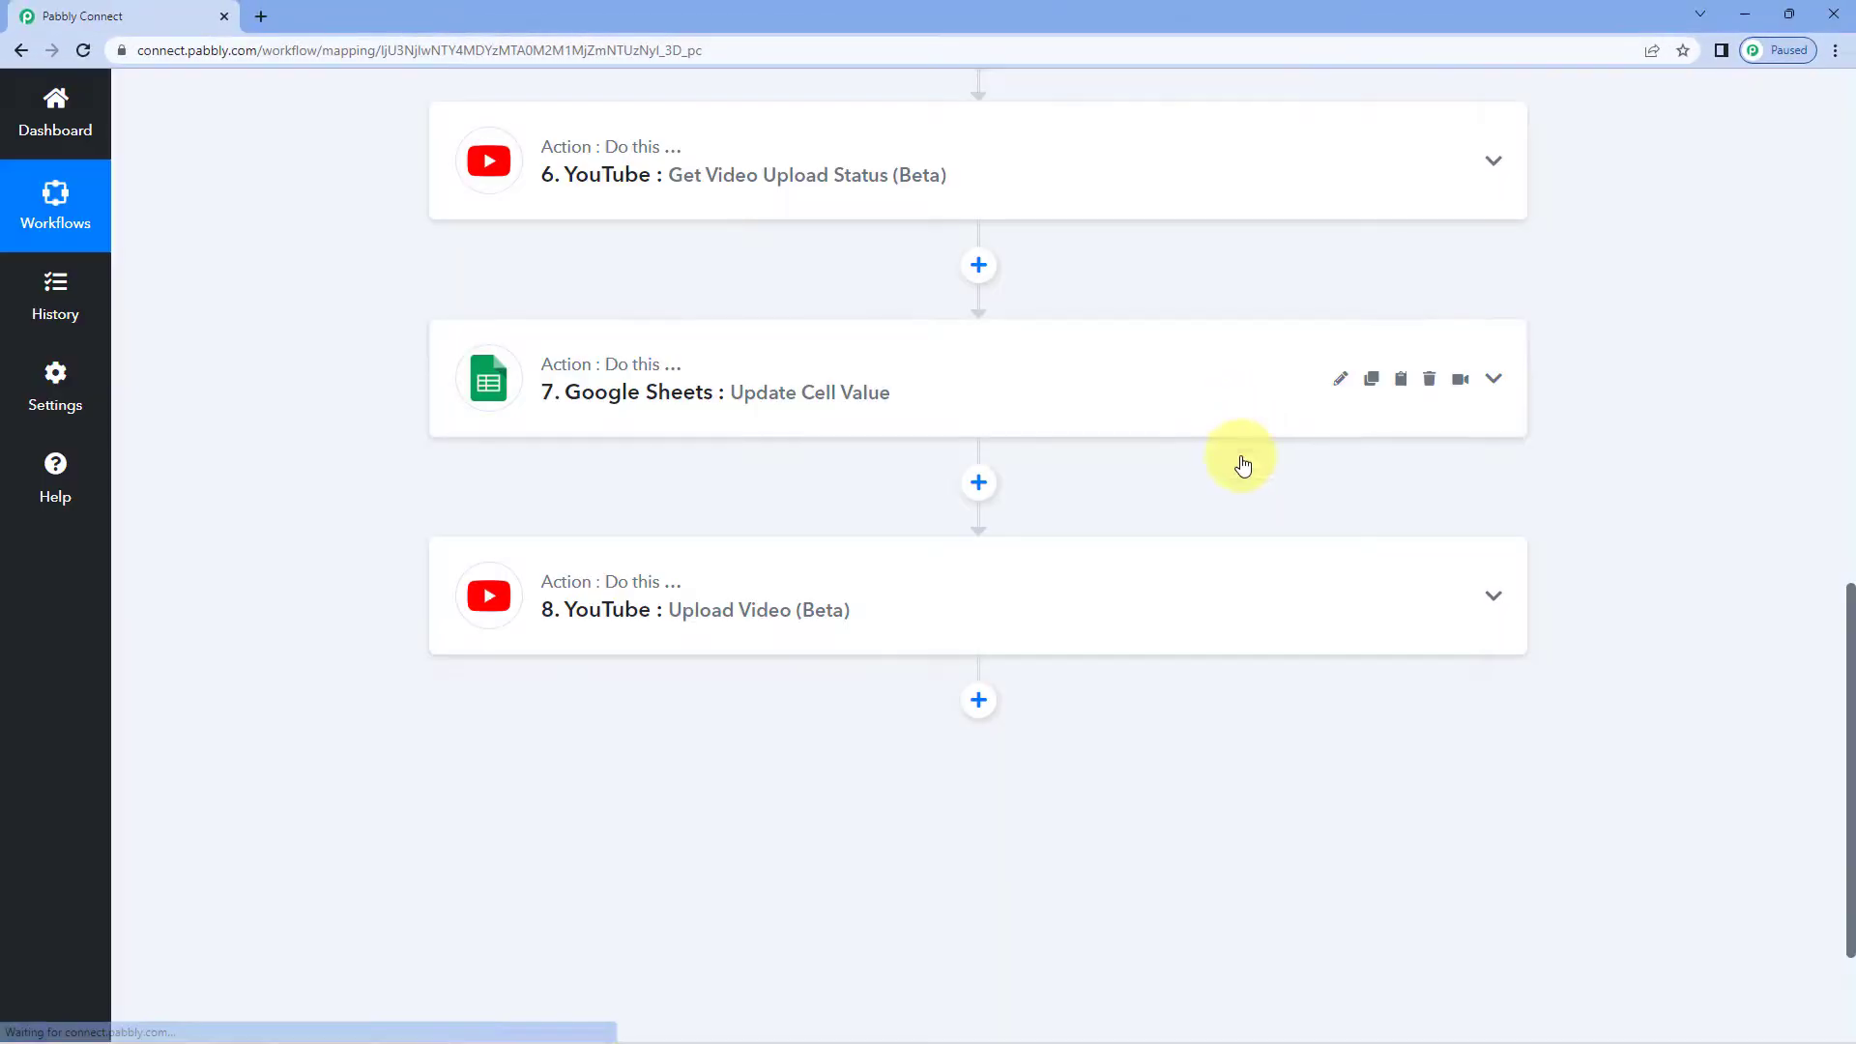
Expand the new step 8 YouTube card to check its settings, then collapse it
{"action": "left_click", "coordinate": [861, 583]}
{"action": "scroll", "coordinate": [333, 636], "scroll_direction": "down", "scroll_amount": 3}
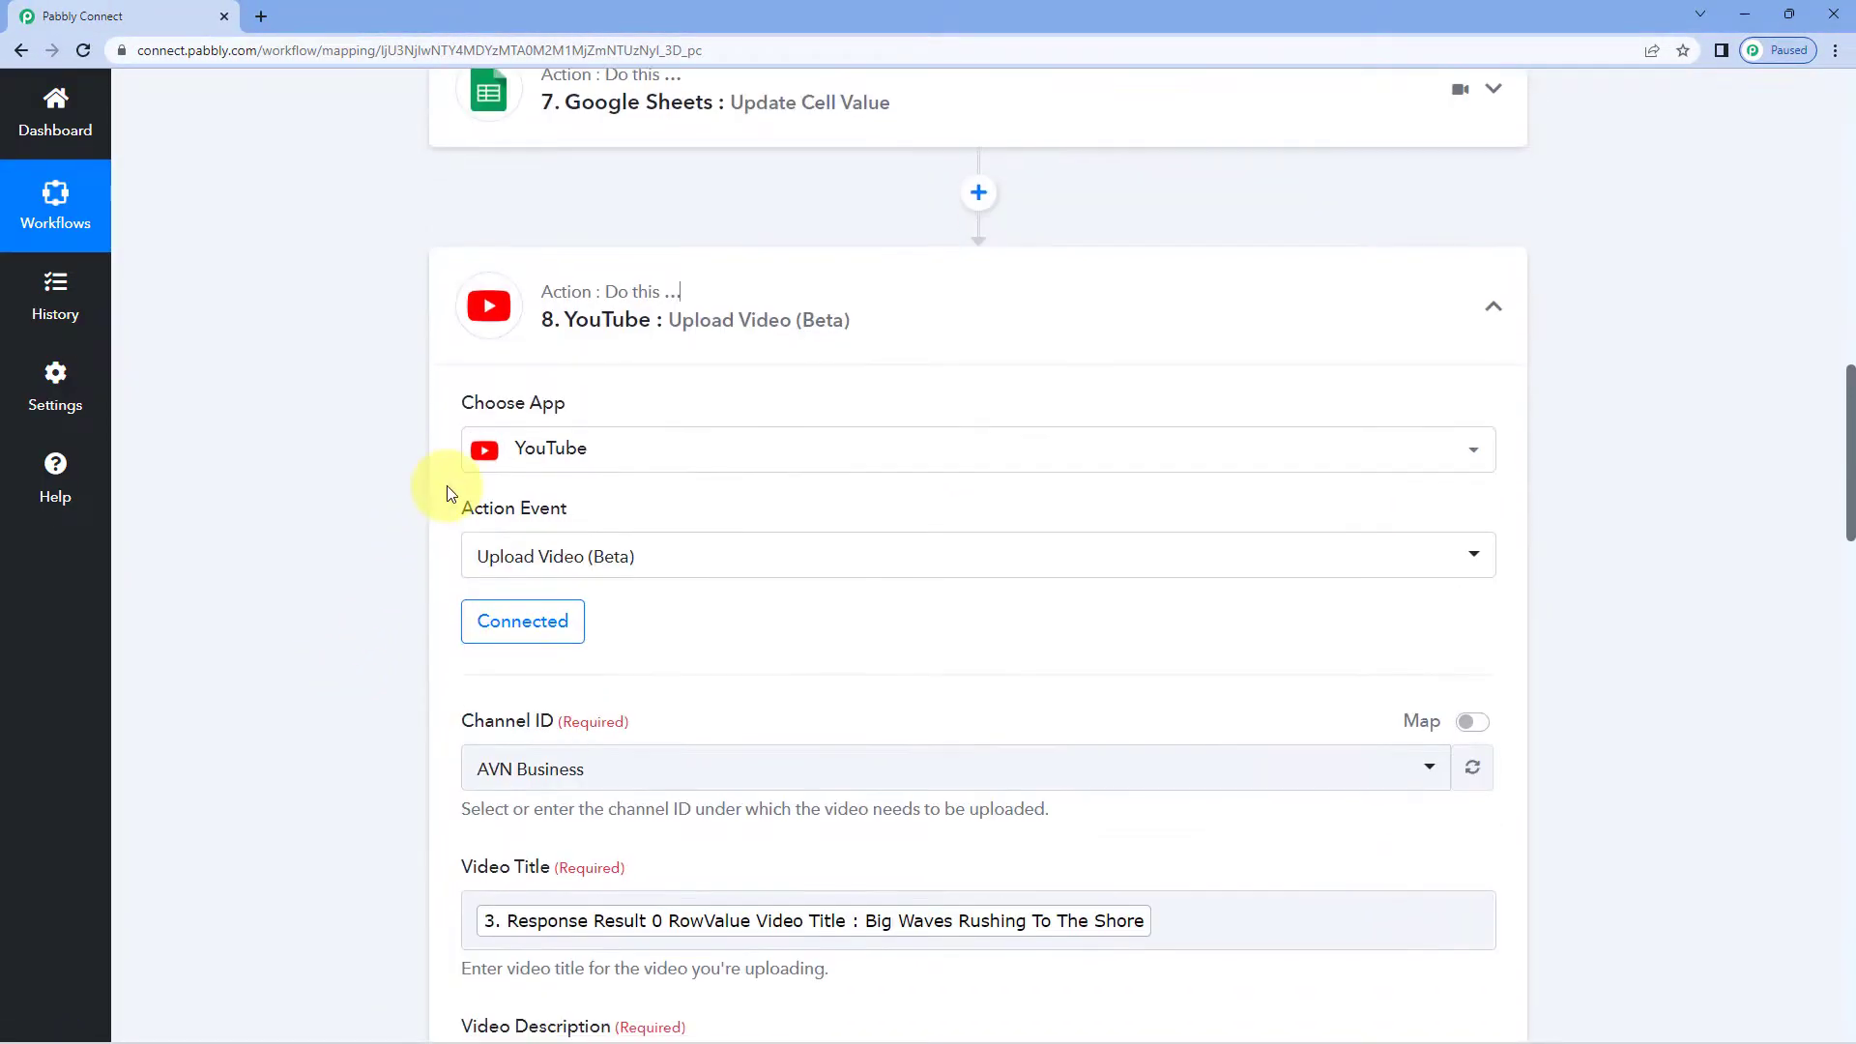
{"action": "scroll", "coordinate": [314, 567], "scroll_direction": "down", "scroll_amount": 1}
{"action": "scroll", "coordinate": [713, 489], "scroll_direction": "up", "scroll_amount": 3}
{"action": "left_click", "coordinate": [713, 489]}
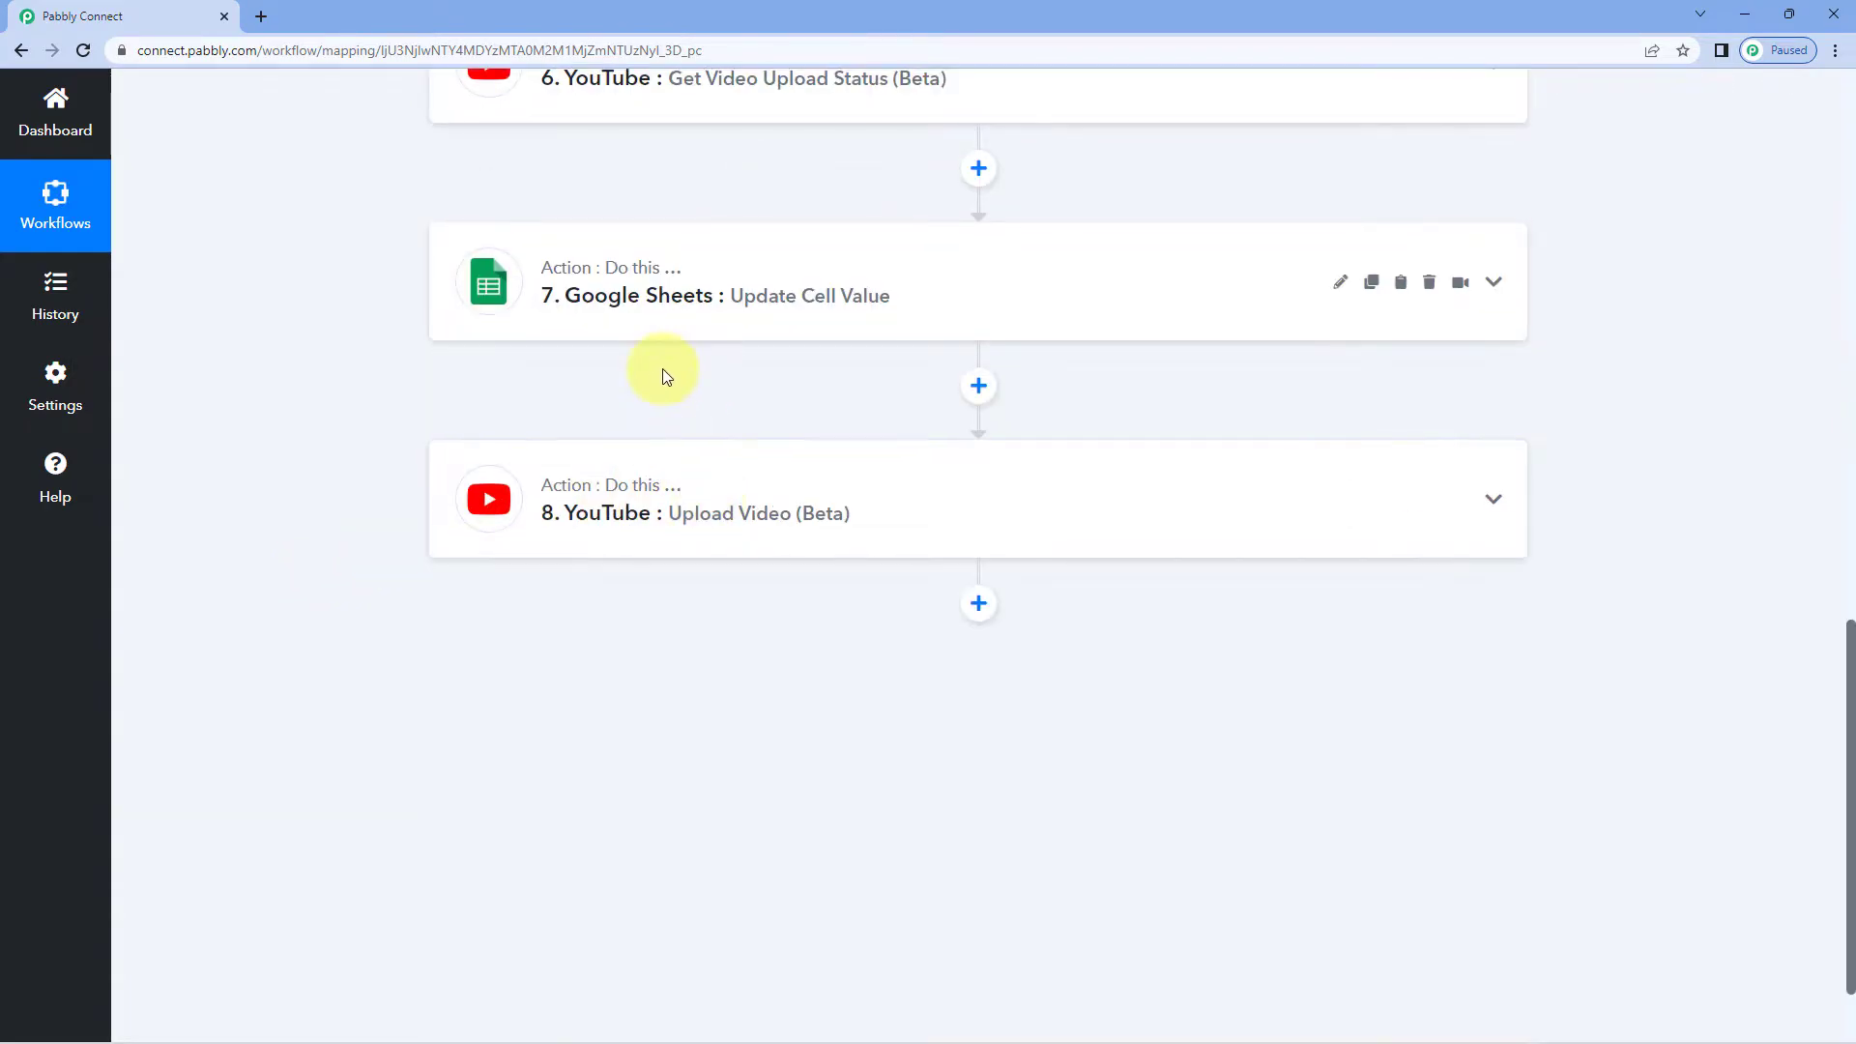
{"action": "scroll", "coordinate": [715, 377], "scroll_direction": "up", "scroll_amount": 3}
{"action": "scroll", "coordinate": [716, 424], "scroll_direction": "up", "scroll_amount": 3}
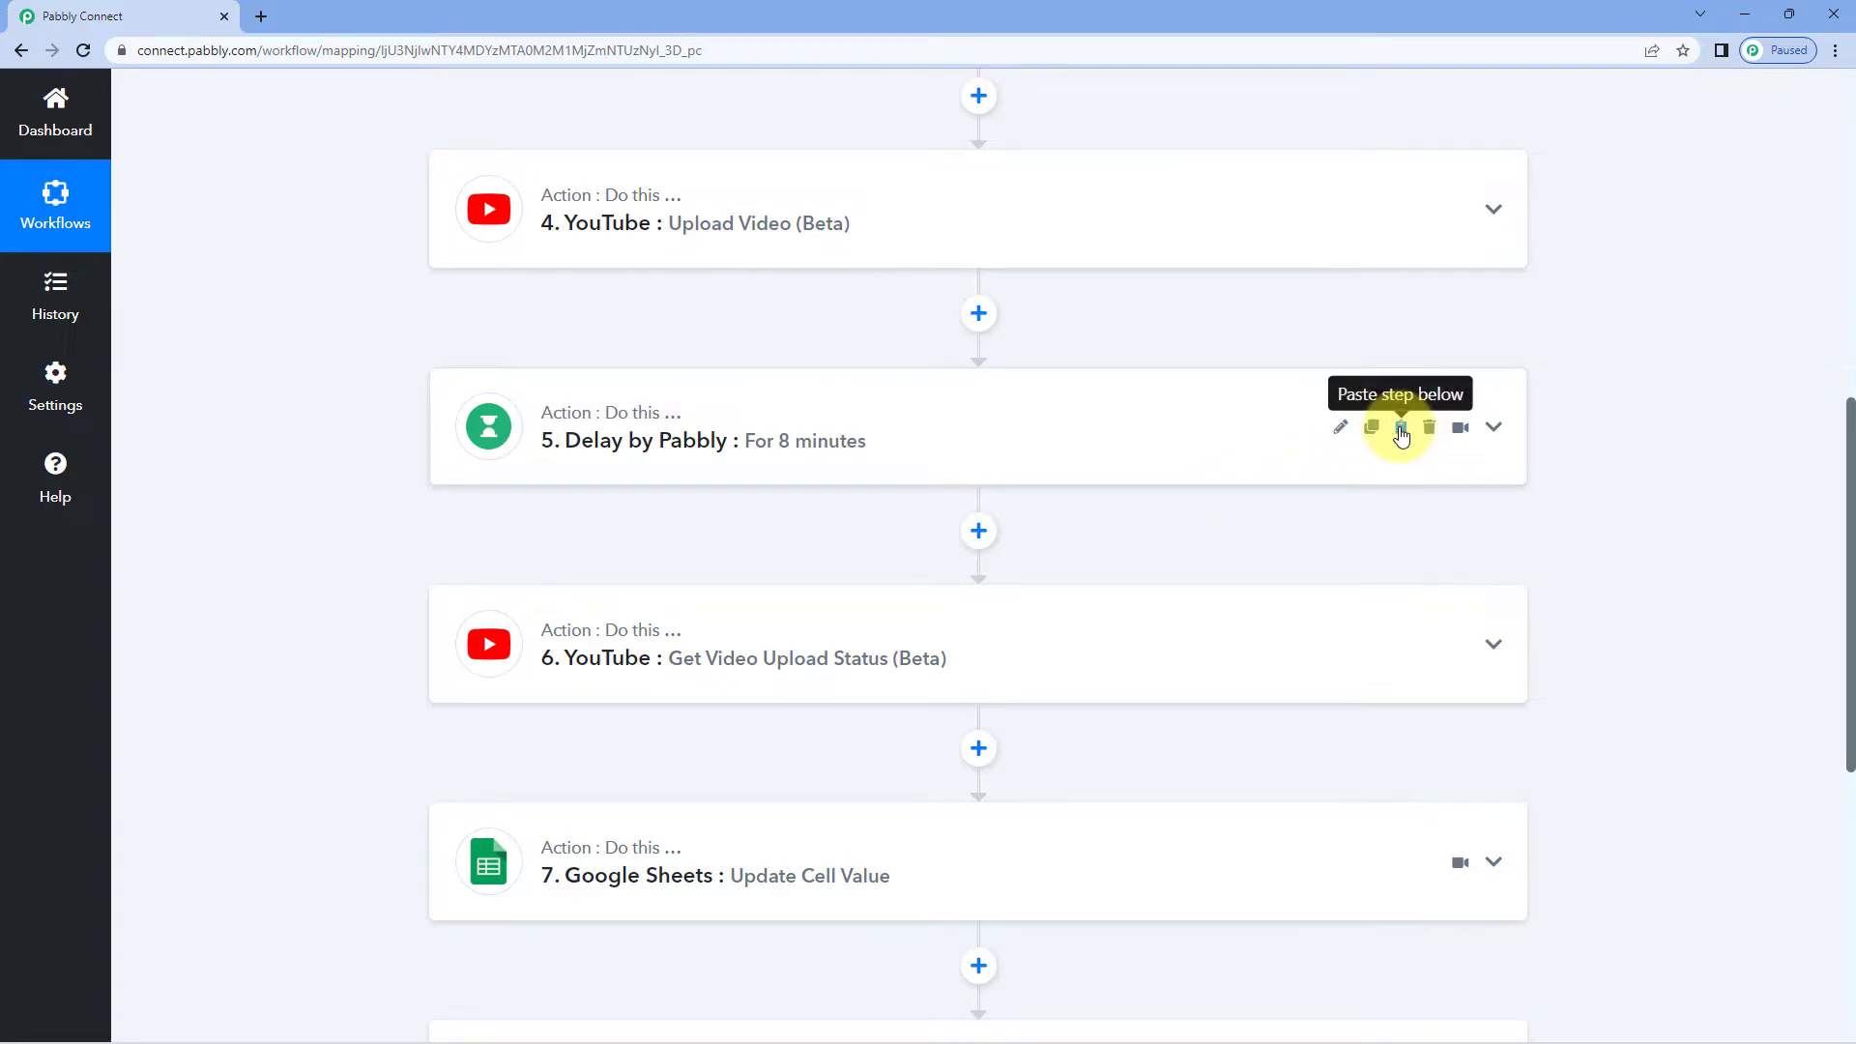
Paste the copied YouTube Upload Video step below the 8-minute Delay as step 6
{"action": "left_click", "coordinate": [1401, 430]}
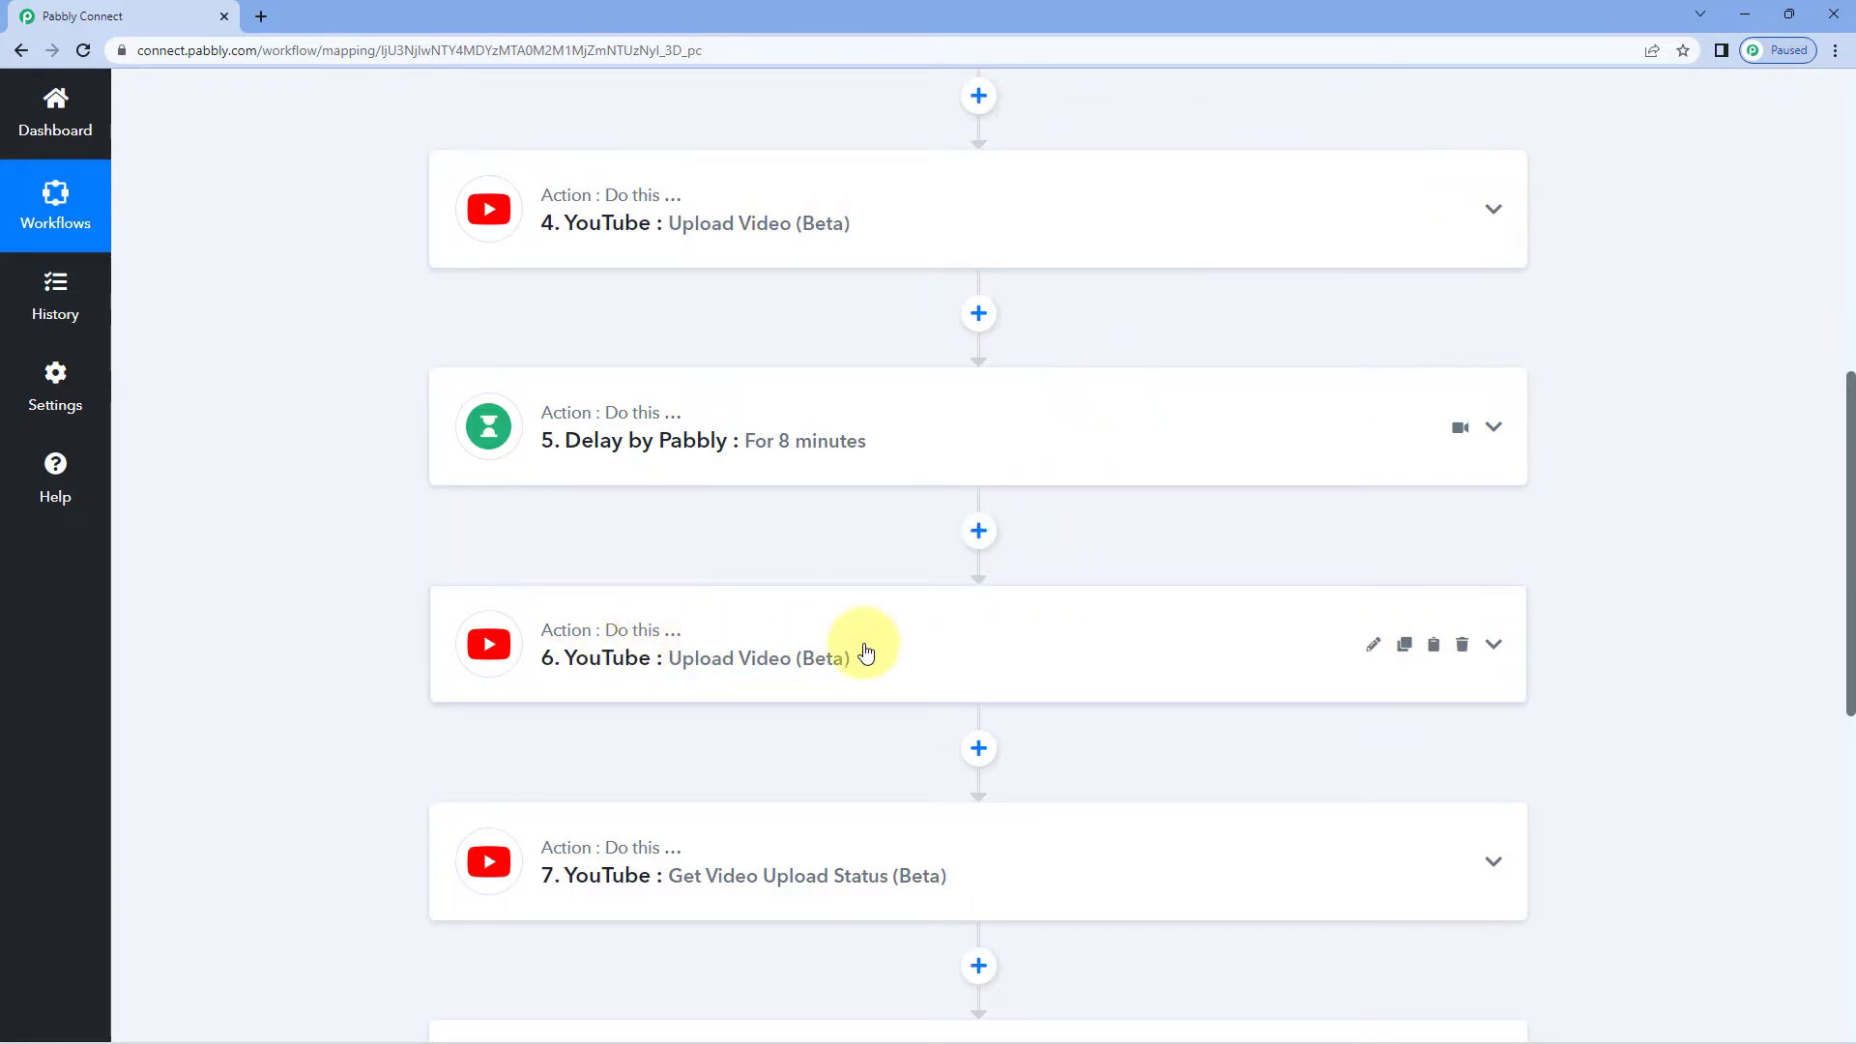
{"action": "scroll", "coordinate": [609, 263], "scroll_direction": "up", "scroll_amount": 7}
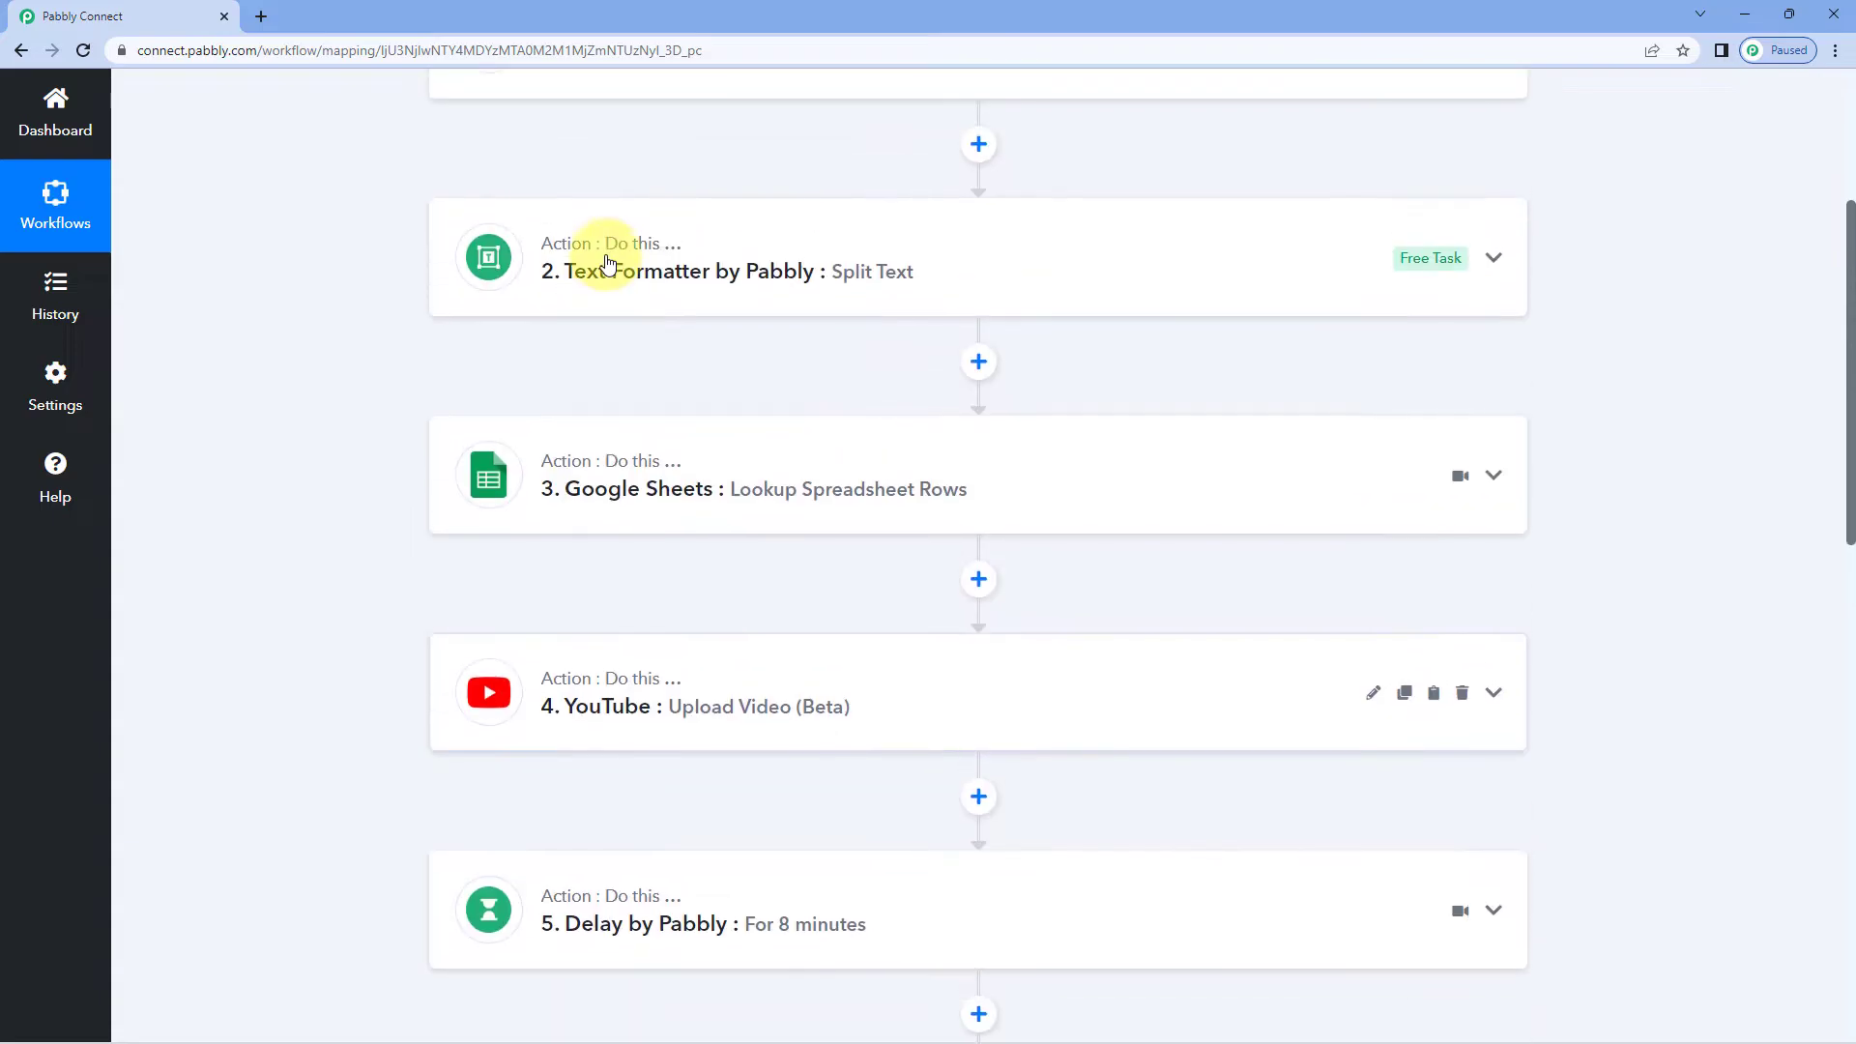
{"action": "scroll", "coordinate": [607, 262], "scroll_direction": "down", "scroll_amount": 8}
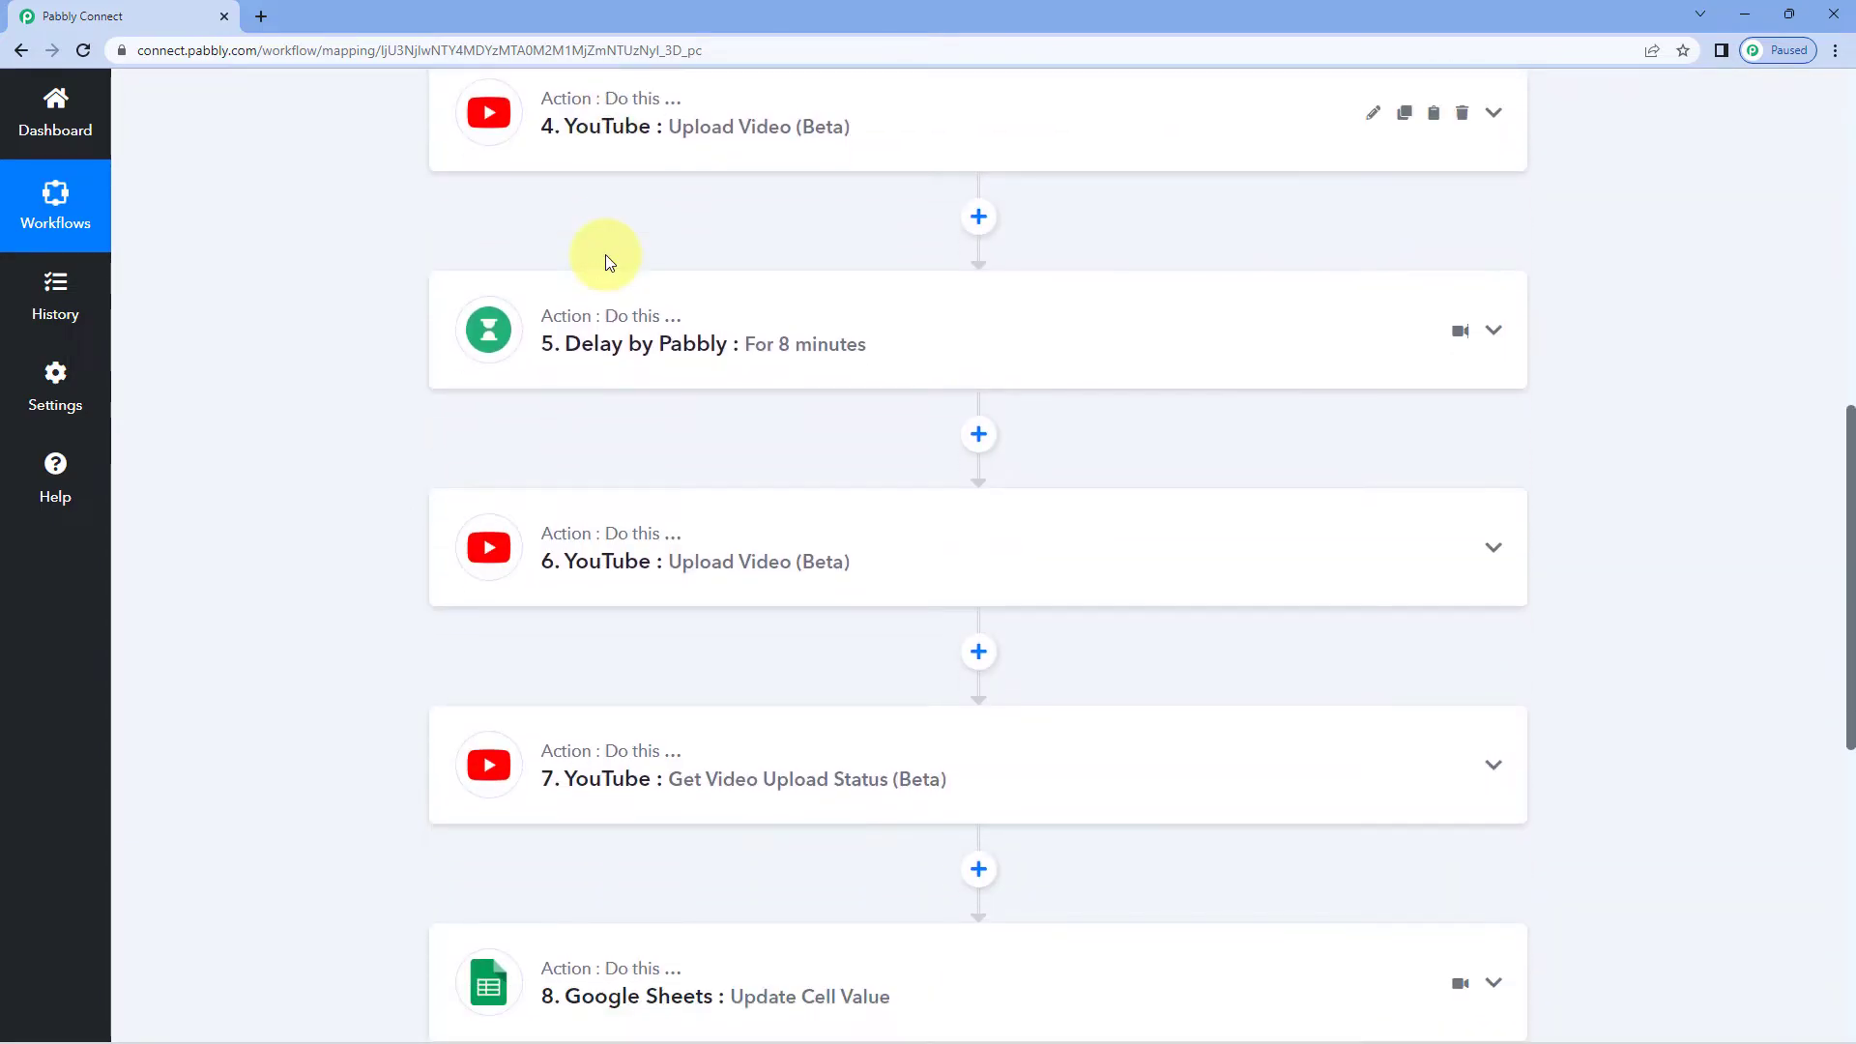
{"action": "scroll", "coordinate": [600, 402], "scroll_direction": "down", "scroll_amount": 2}
{"action": "scroll", "coordinate": [822, 483], "scroll_direction": "up", "scroll_amount": 5}
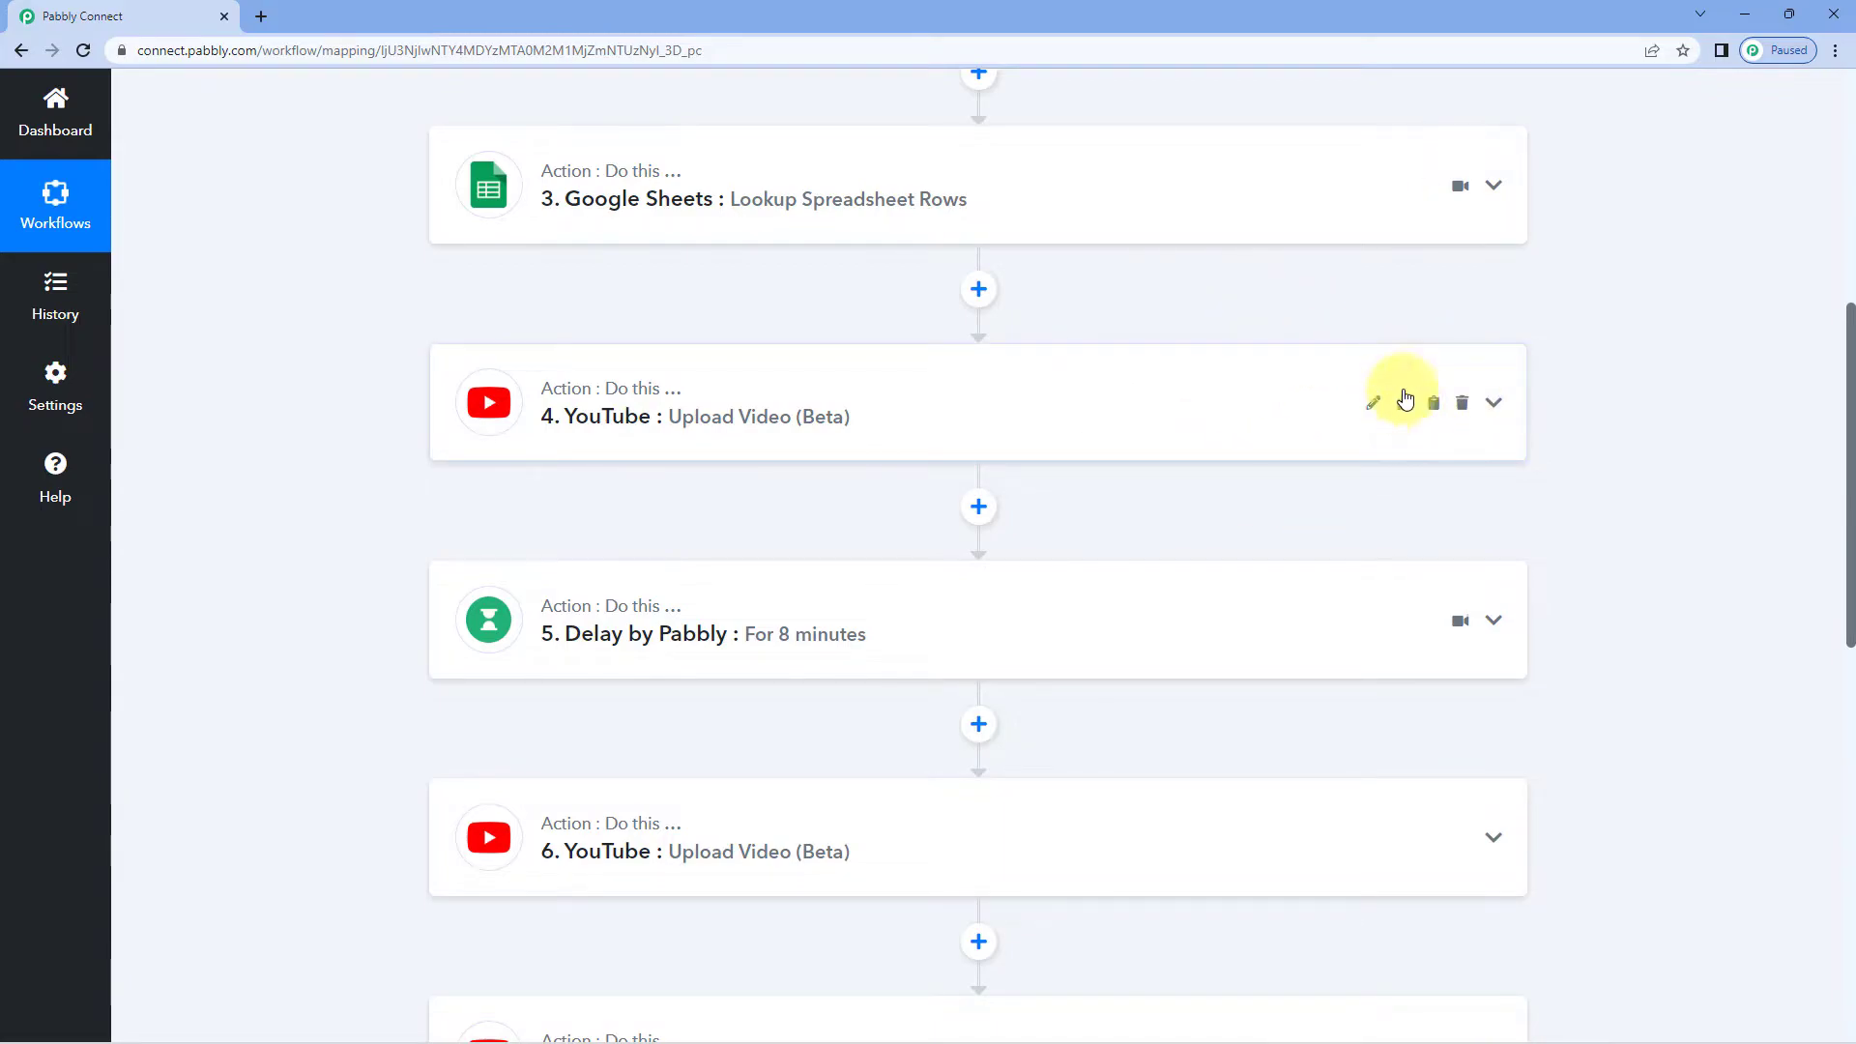
Return to the dashboard and open Workflow 2
{"action": "left_click", "coordinate": [20, 49]}
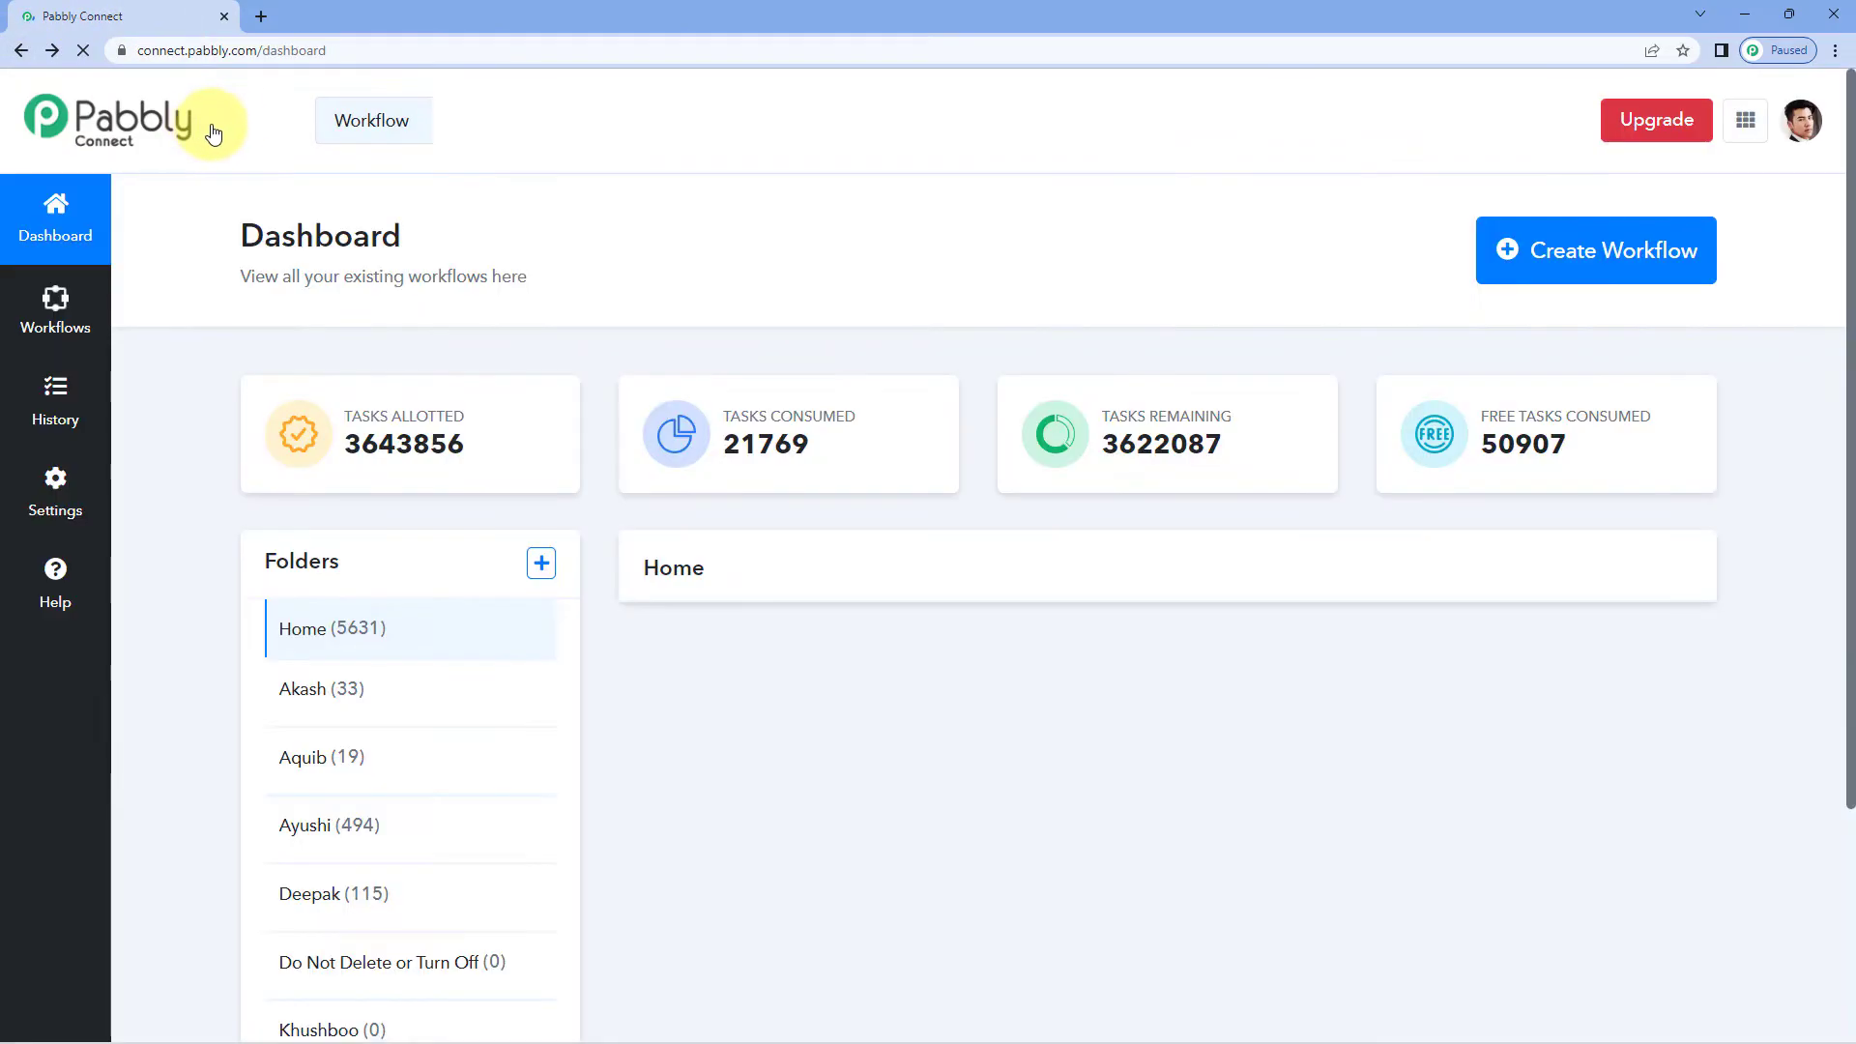
{"action": "scroll", "coordinate": [213, 135], "scroll_direction": "down", "scroll_amount": 4}
{"action": "scroll", "coordinate": [600, 364], "scroll_direction": "down", "scroll_amount": 1}
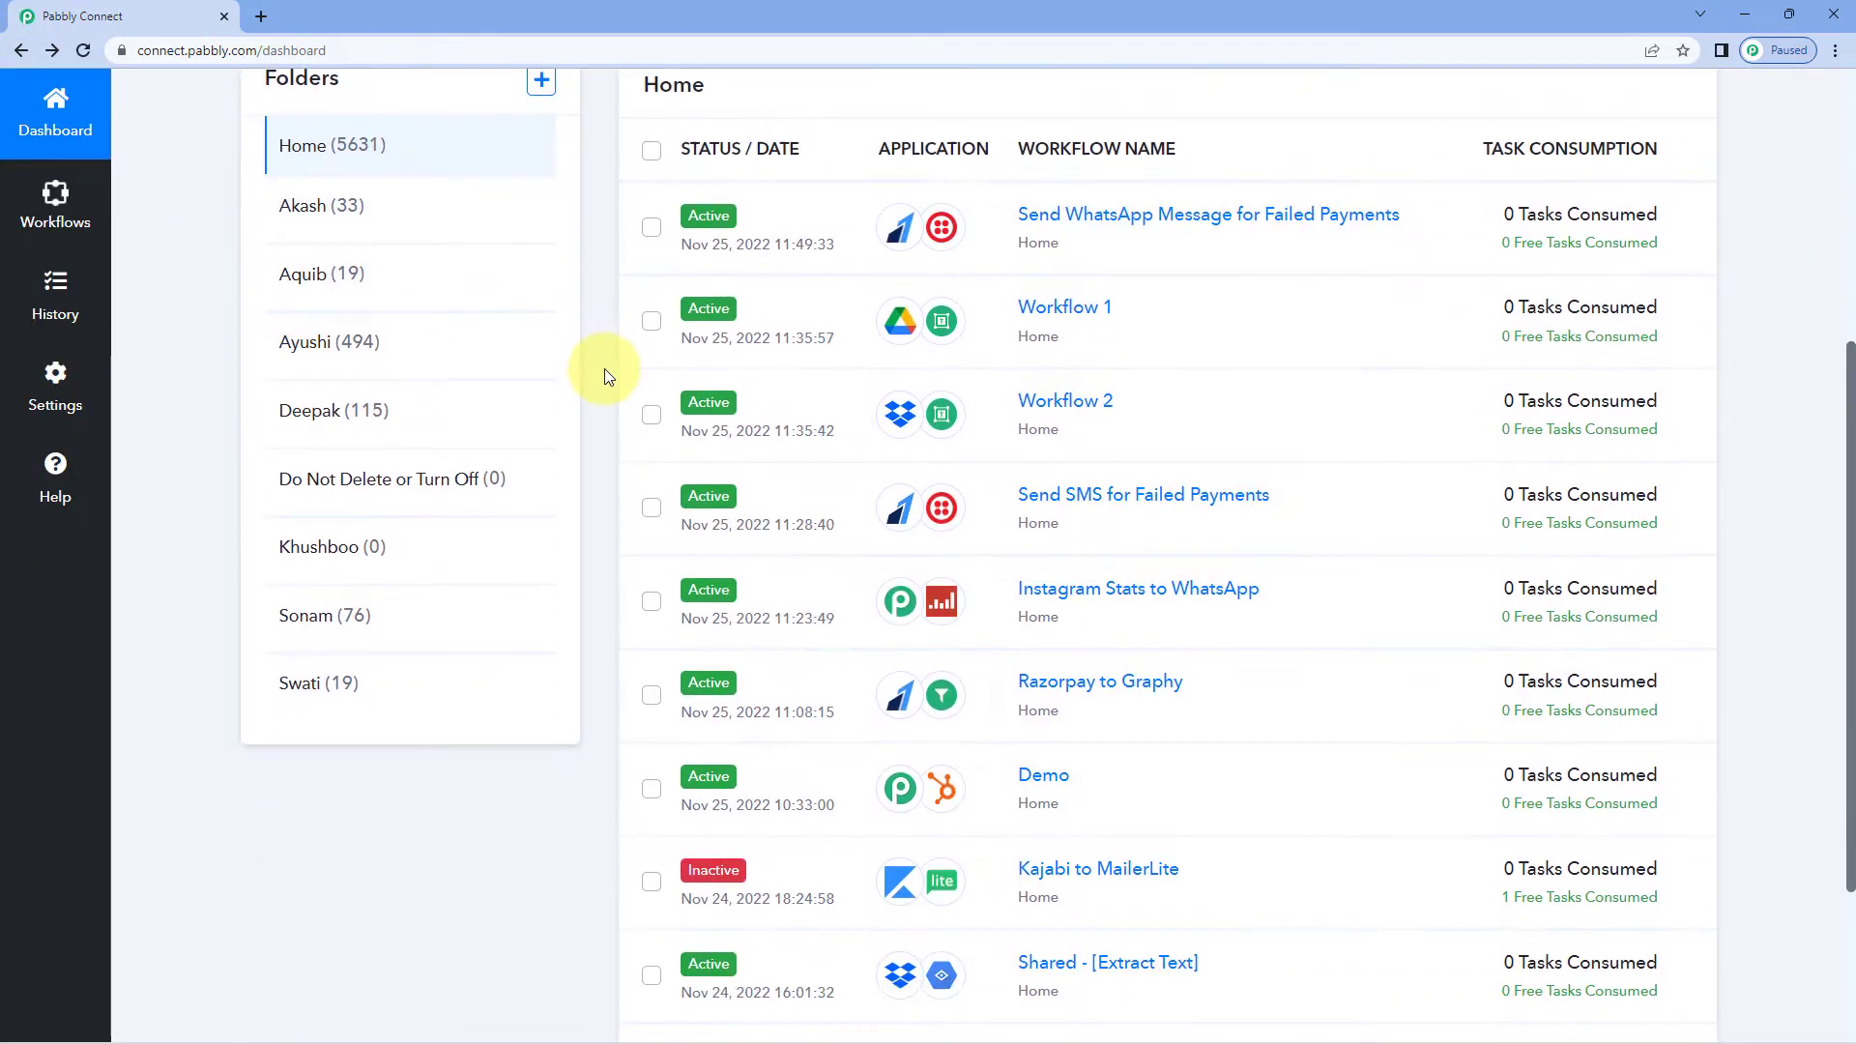
{"action": "left_click", "coordinate": [1081, 408]}
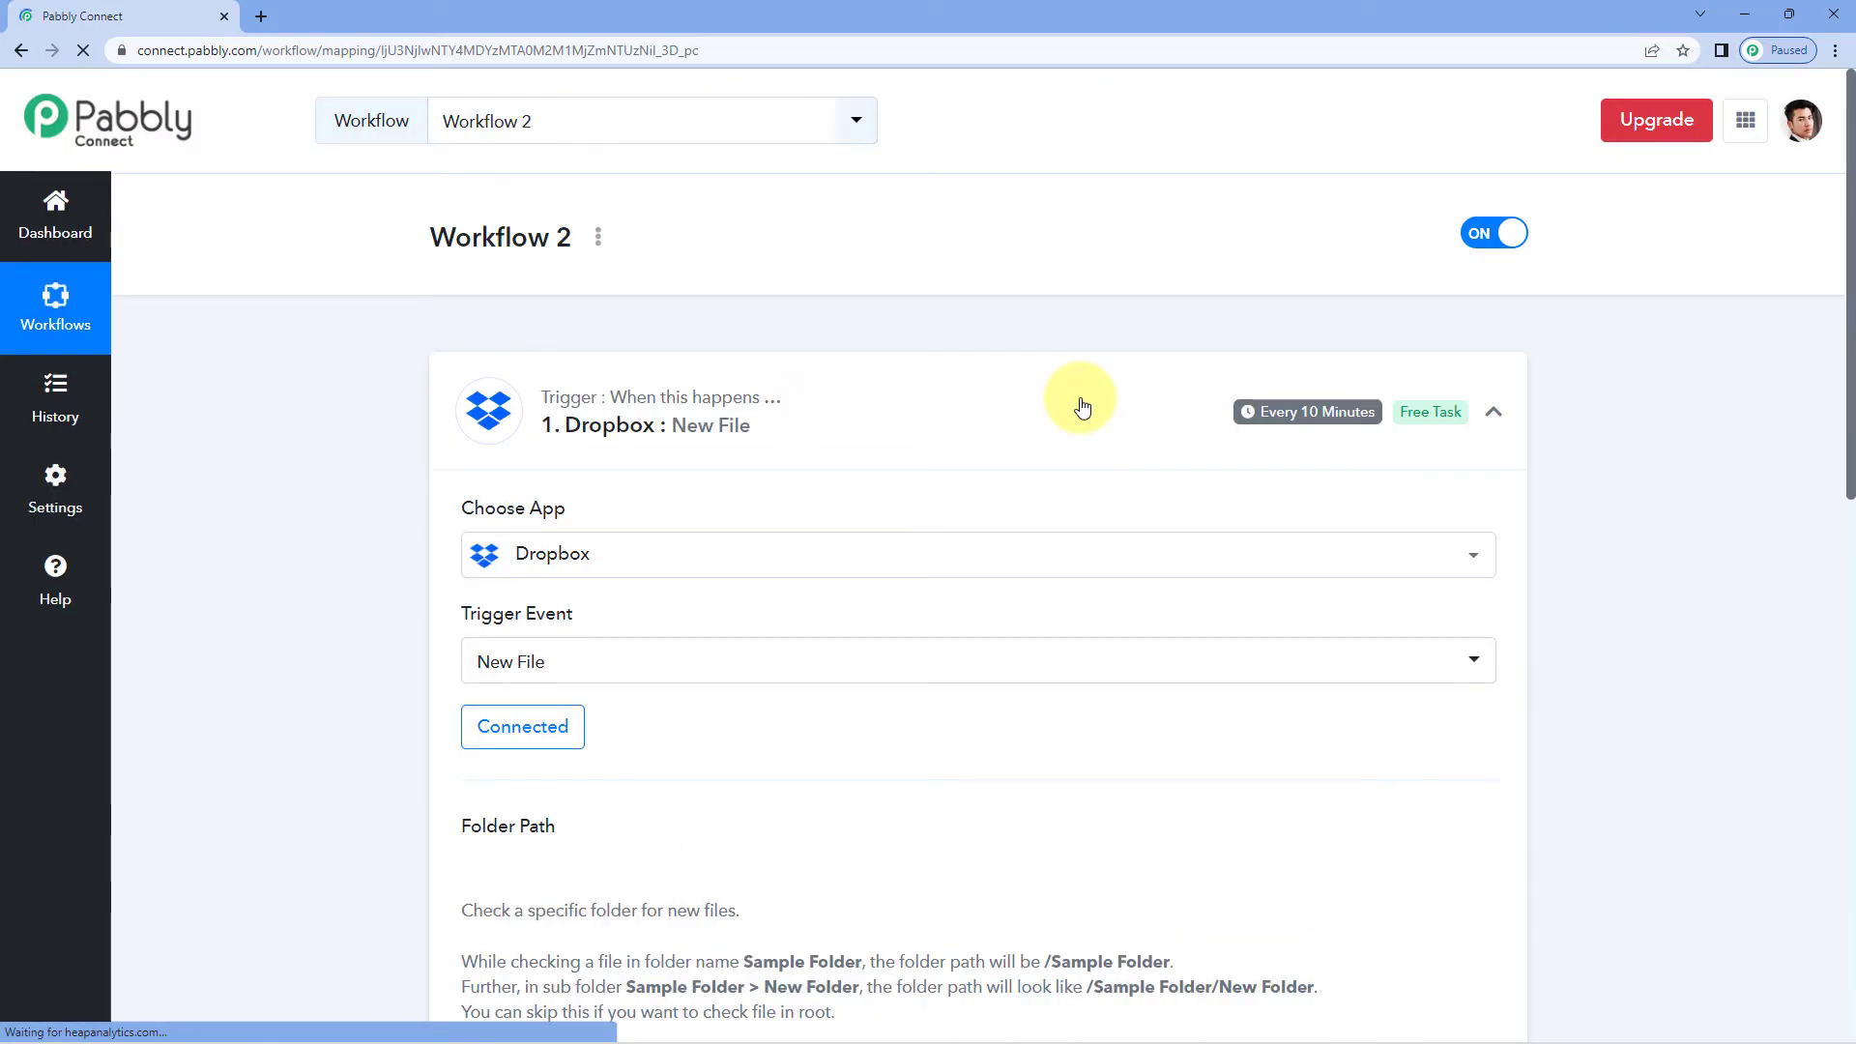
Collapse the Dropbox New File trigger to reveal the Text Formatter and Google Sheets steps
{"action": "left_click", "coordinate": [1027, 397]}
{"action": "scroll", "coordinate": [977, 415], "scroll_direction": "down", "scroll_amount": 1}
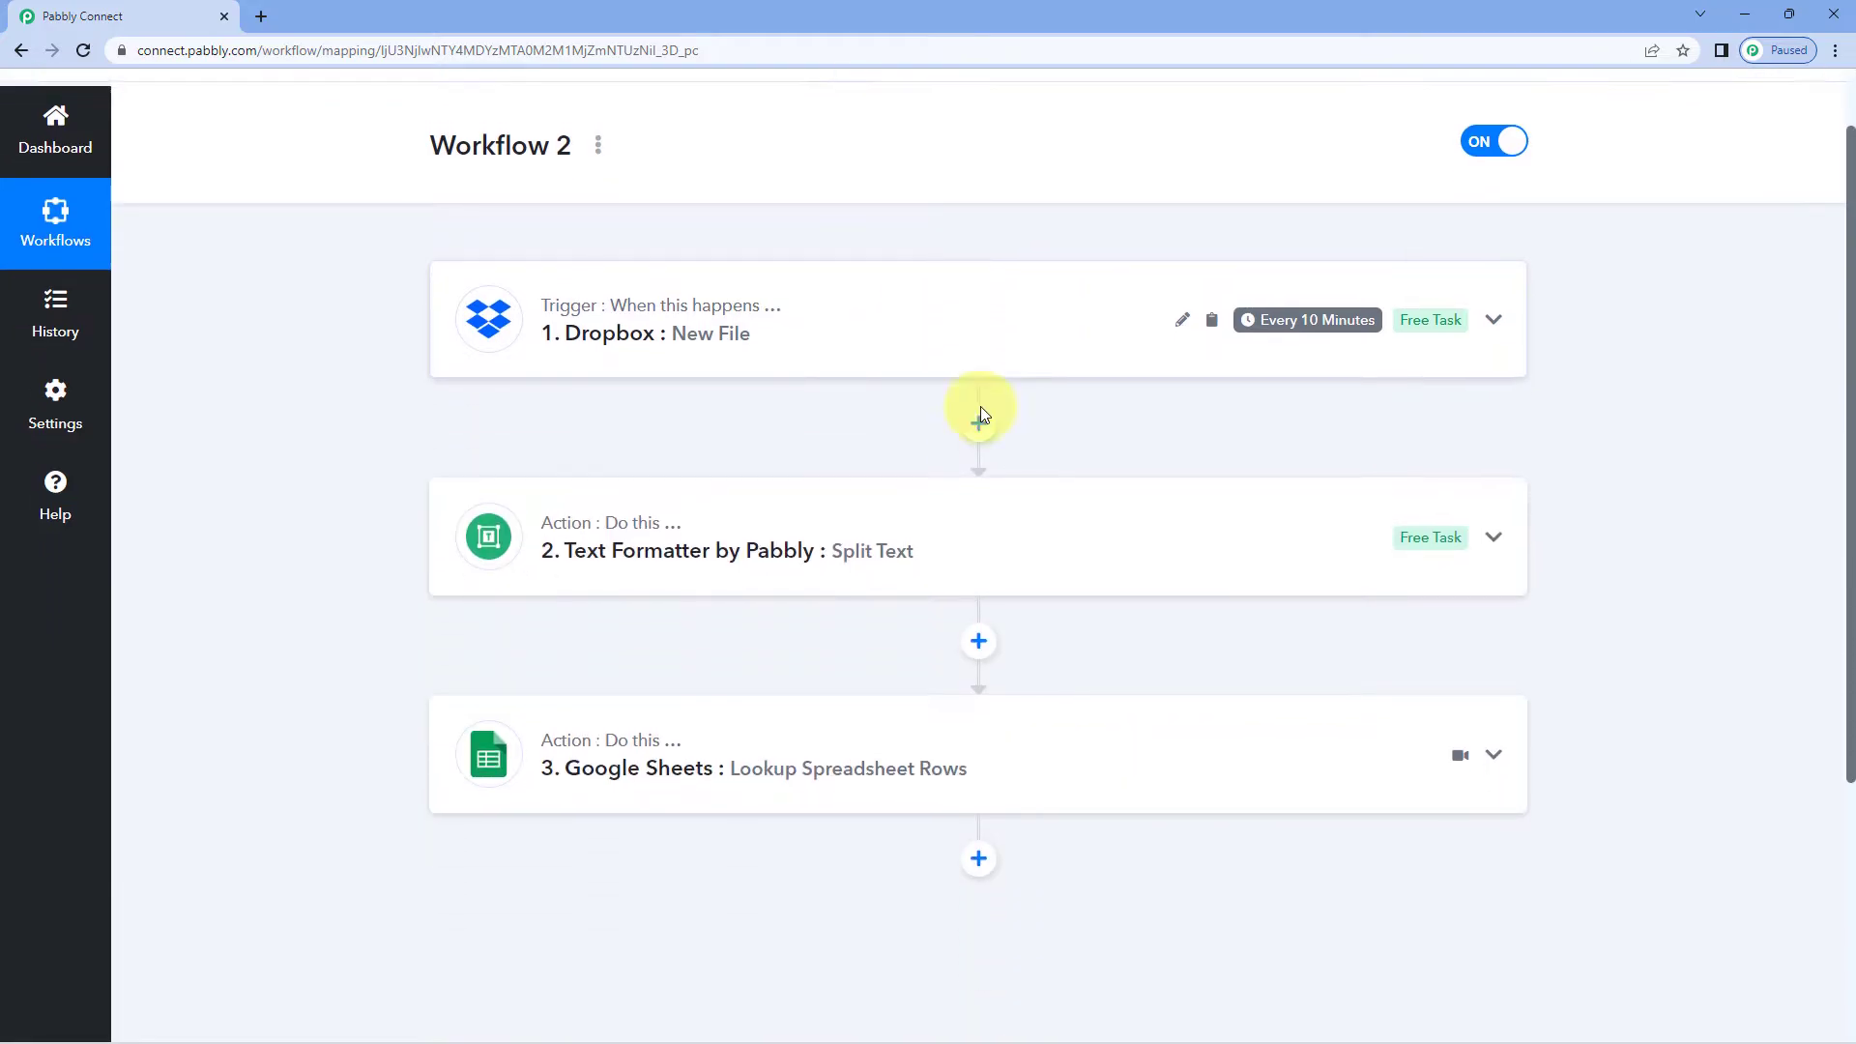
{"action": "scroll", "coordinate": [1147, 420], "scroll_direction": "down", "scroll_amount": 2}
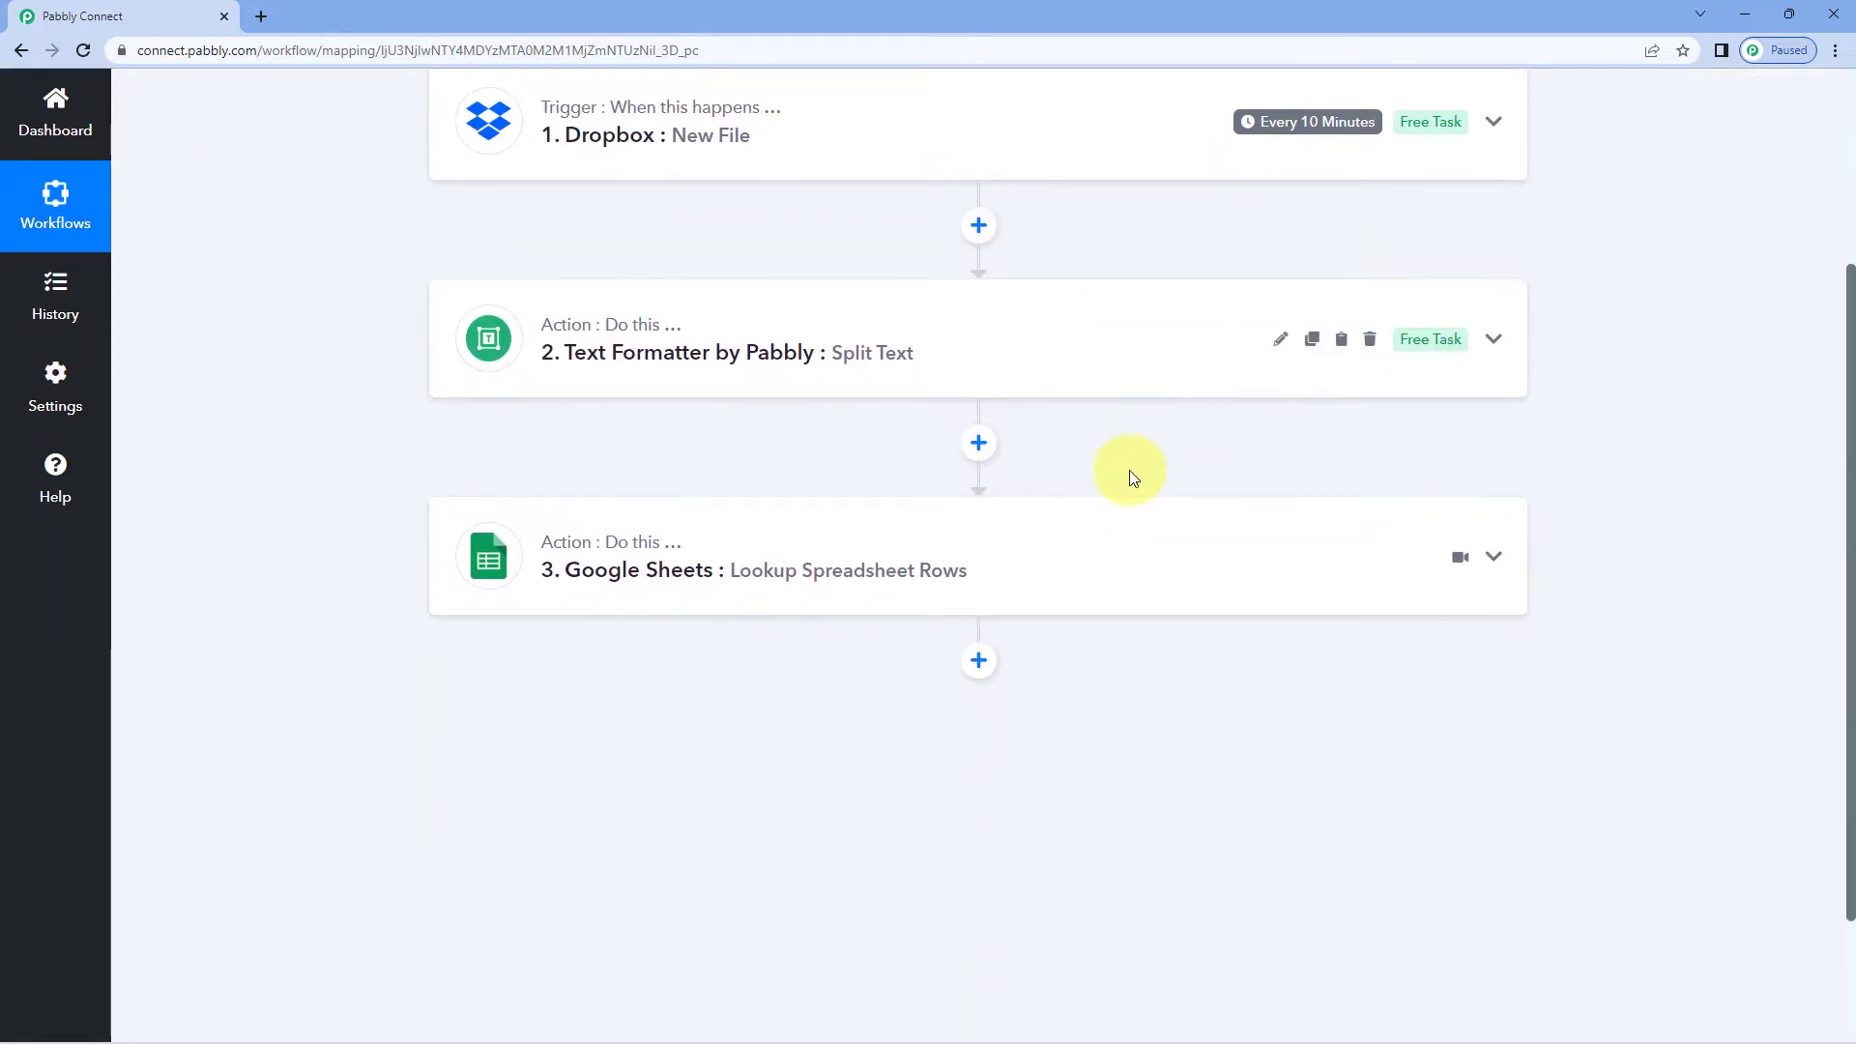
{"action": "scroll", "coordinate": [1088, 449], "scroll_direction": "down", "scroll_amount": 1}
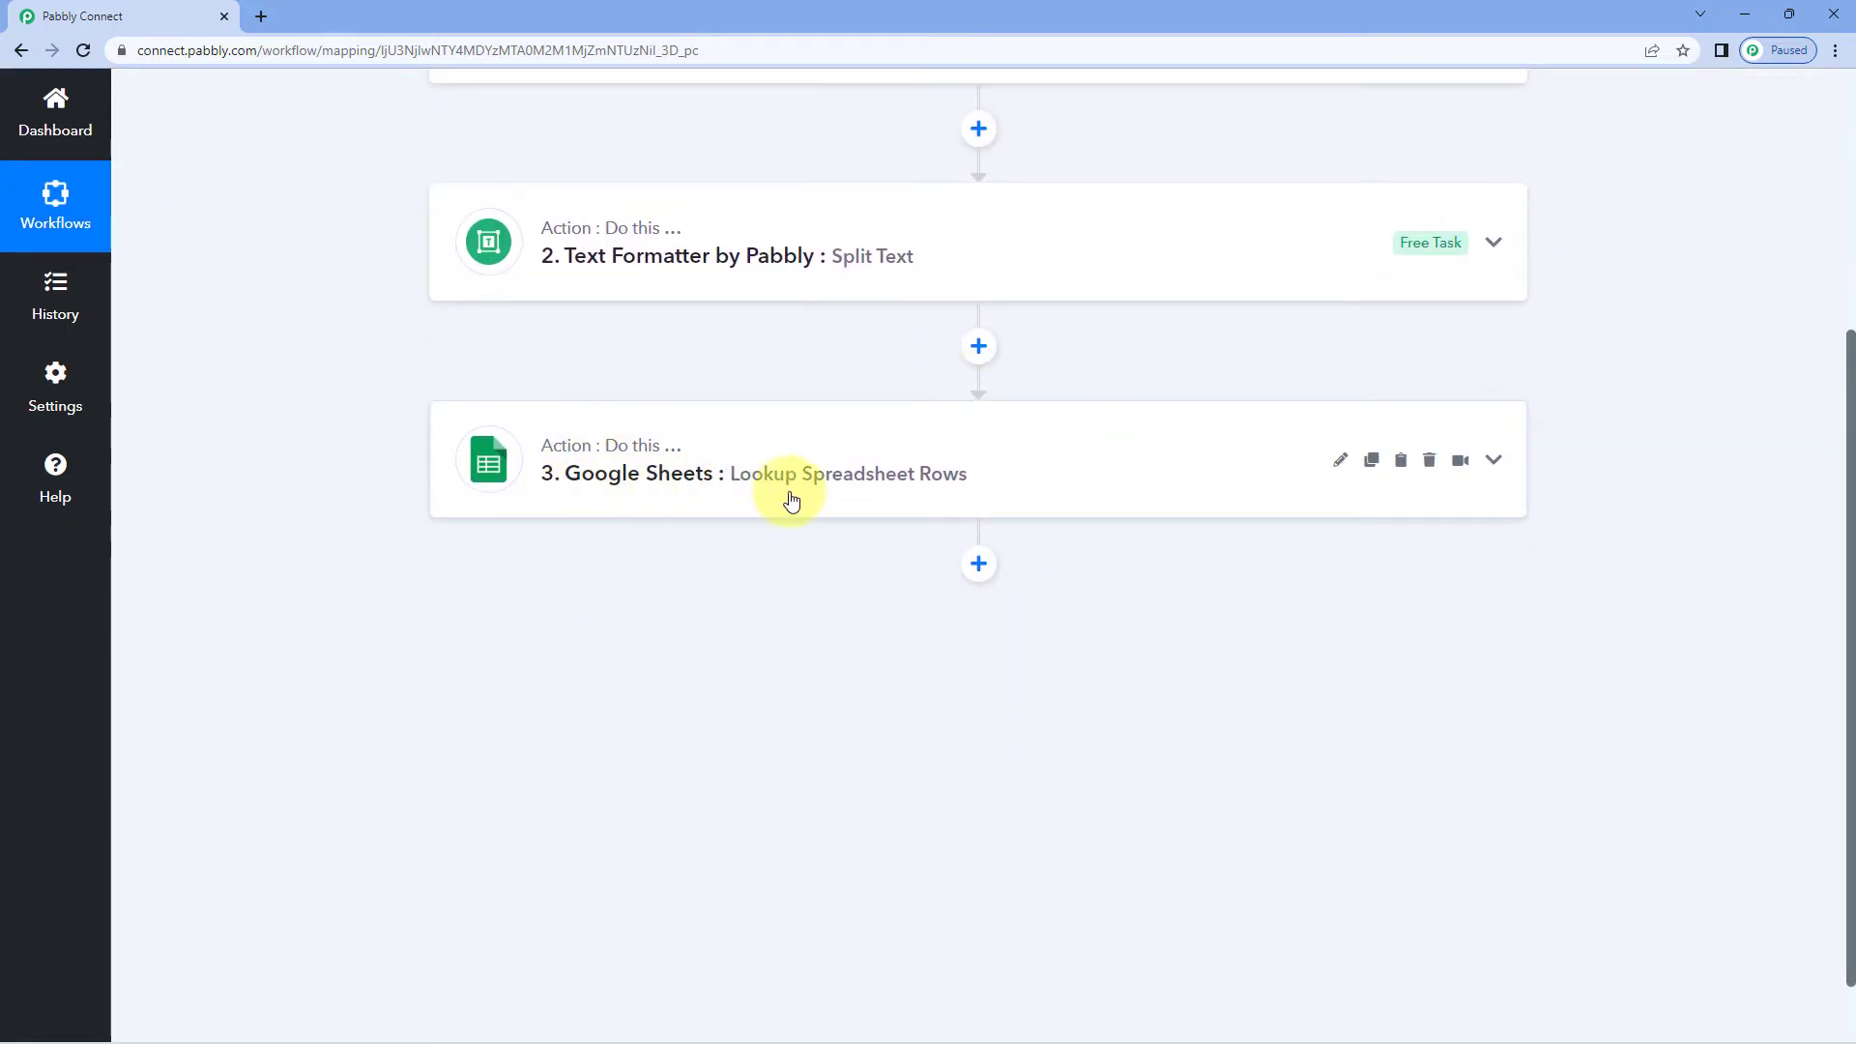
Paste the YouTube Upload Video step after Google Sheets Lookup as step 4, reviewing its fields
{"action": "left_click", "coordinate": [1402, 461]}
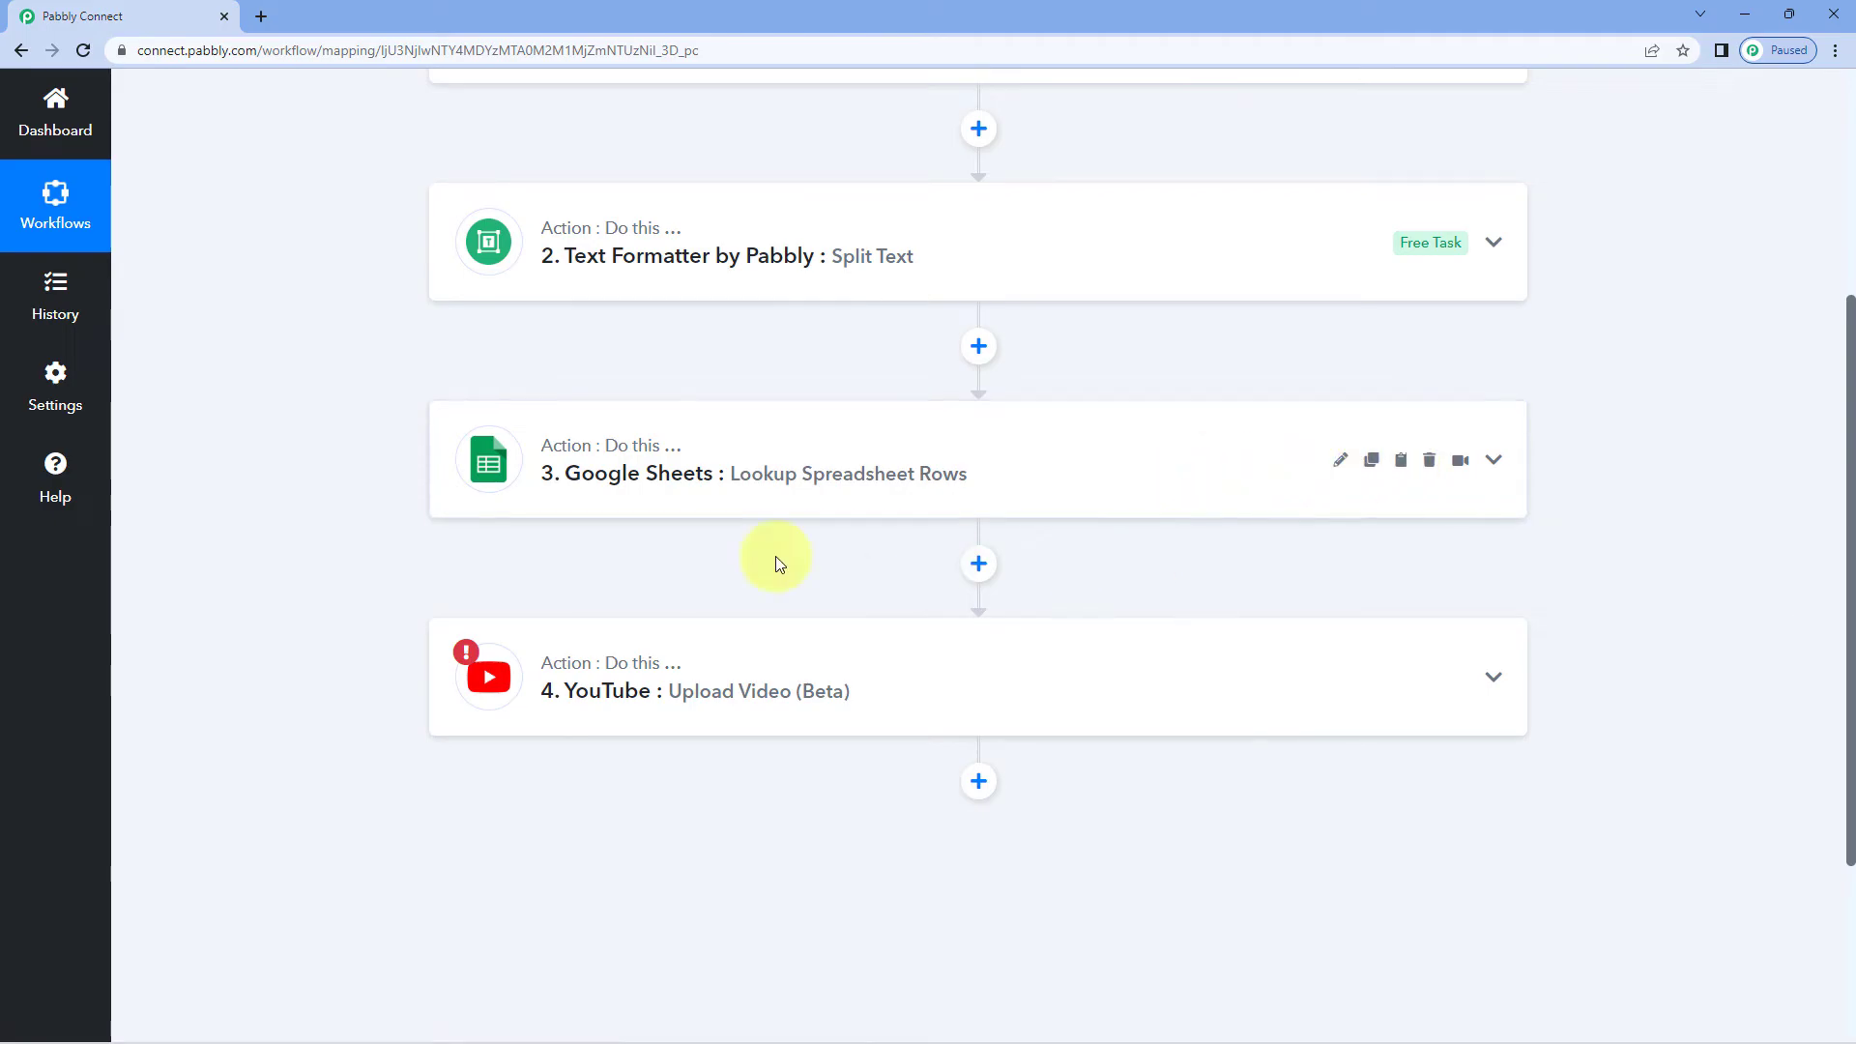
{"action": "left_click", "coordinate": [1170, 670]}
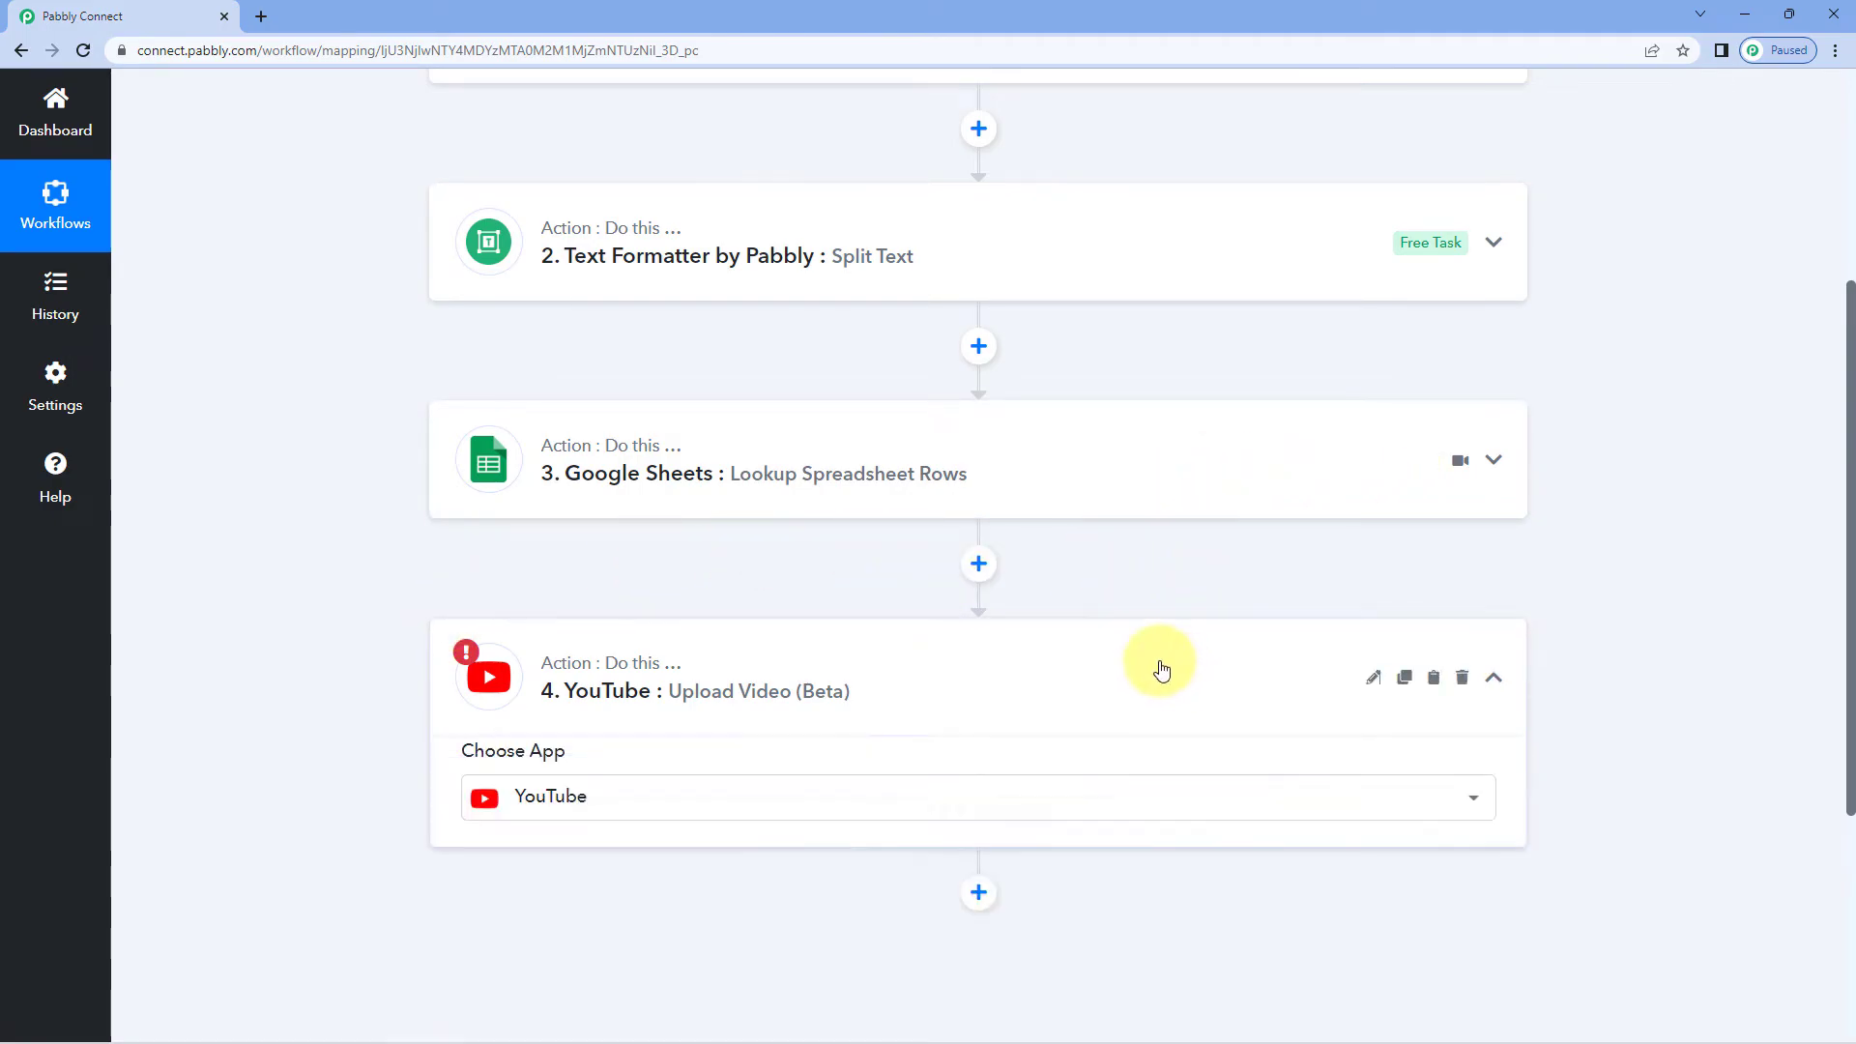
{"action": "scroll", "coordinate": [340, 542], "scroll_direction": "down", "scroll_amount": 7}
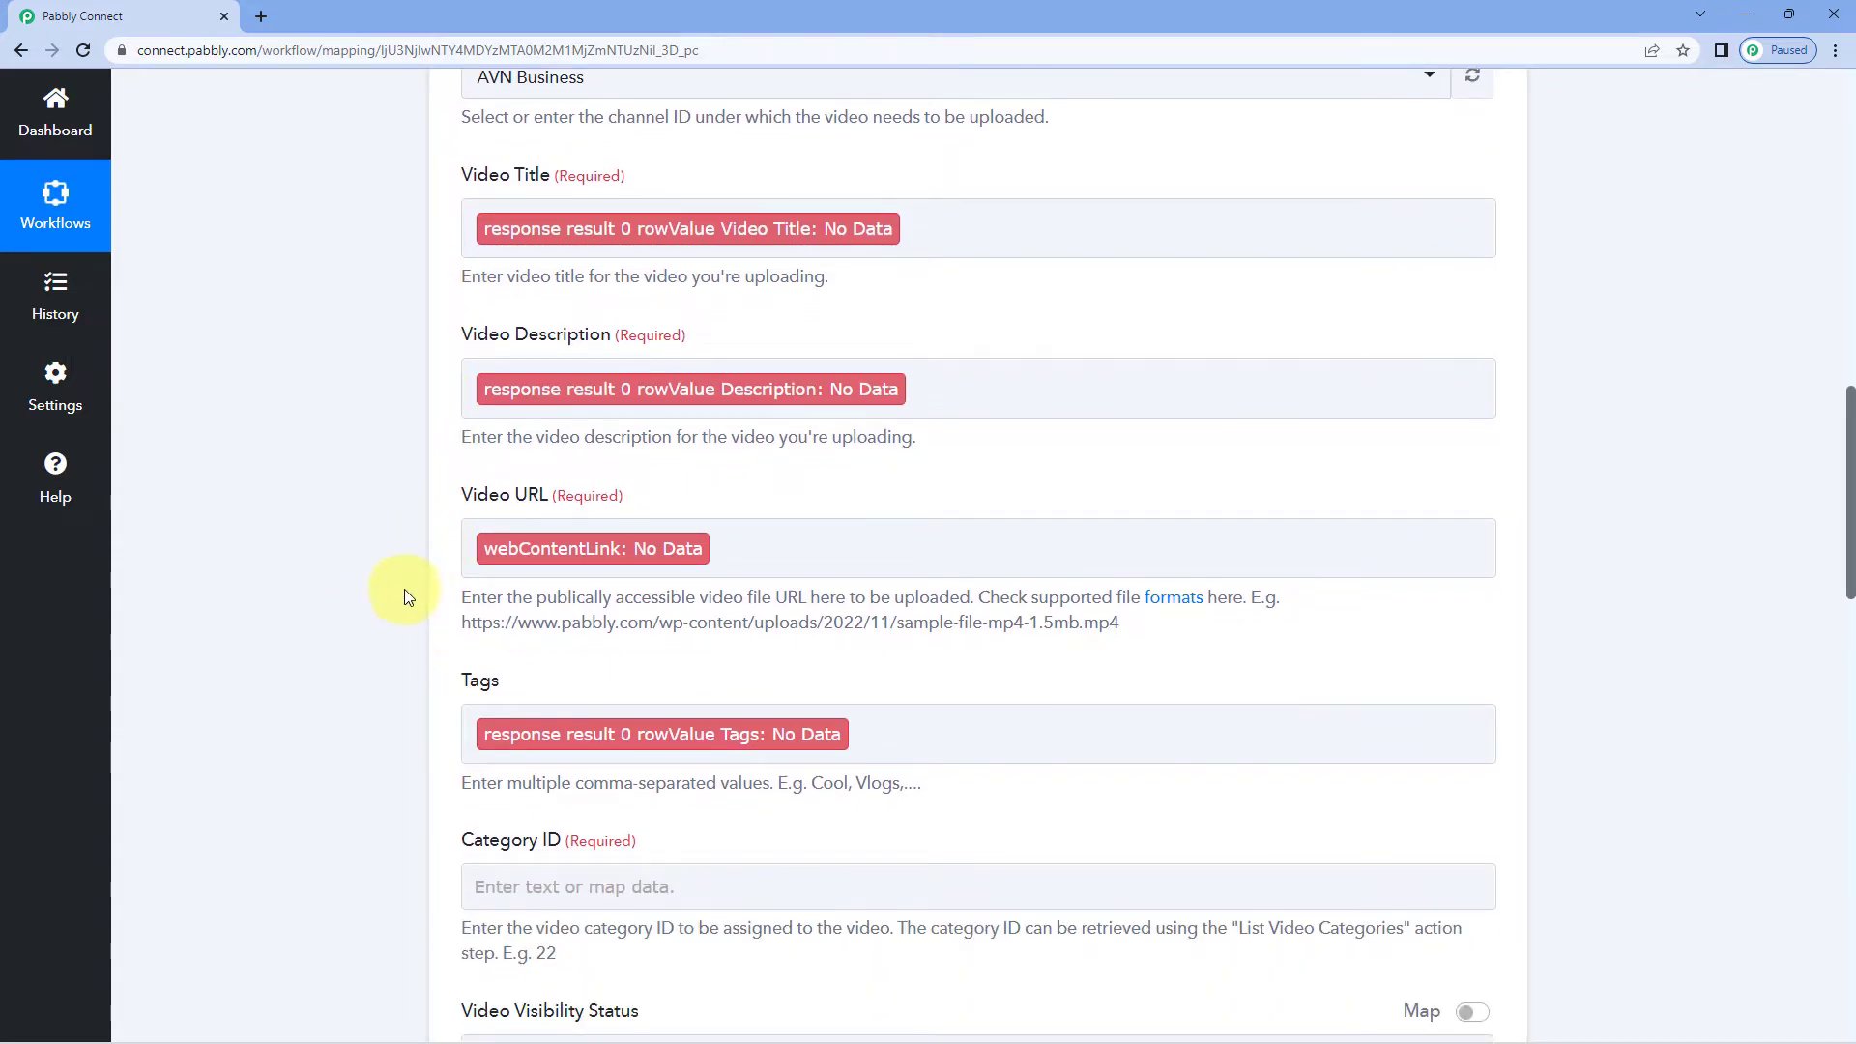
{"action": "scroll", "coordinate": [404, 589], "scroll_direction": "up", "scroll_amount": 2}
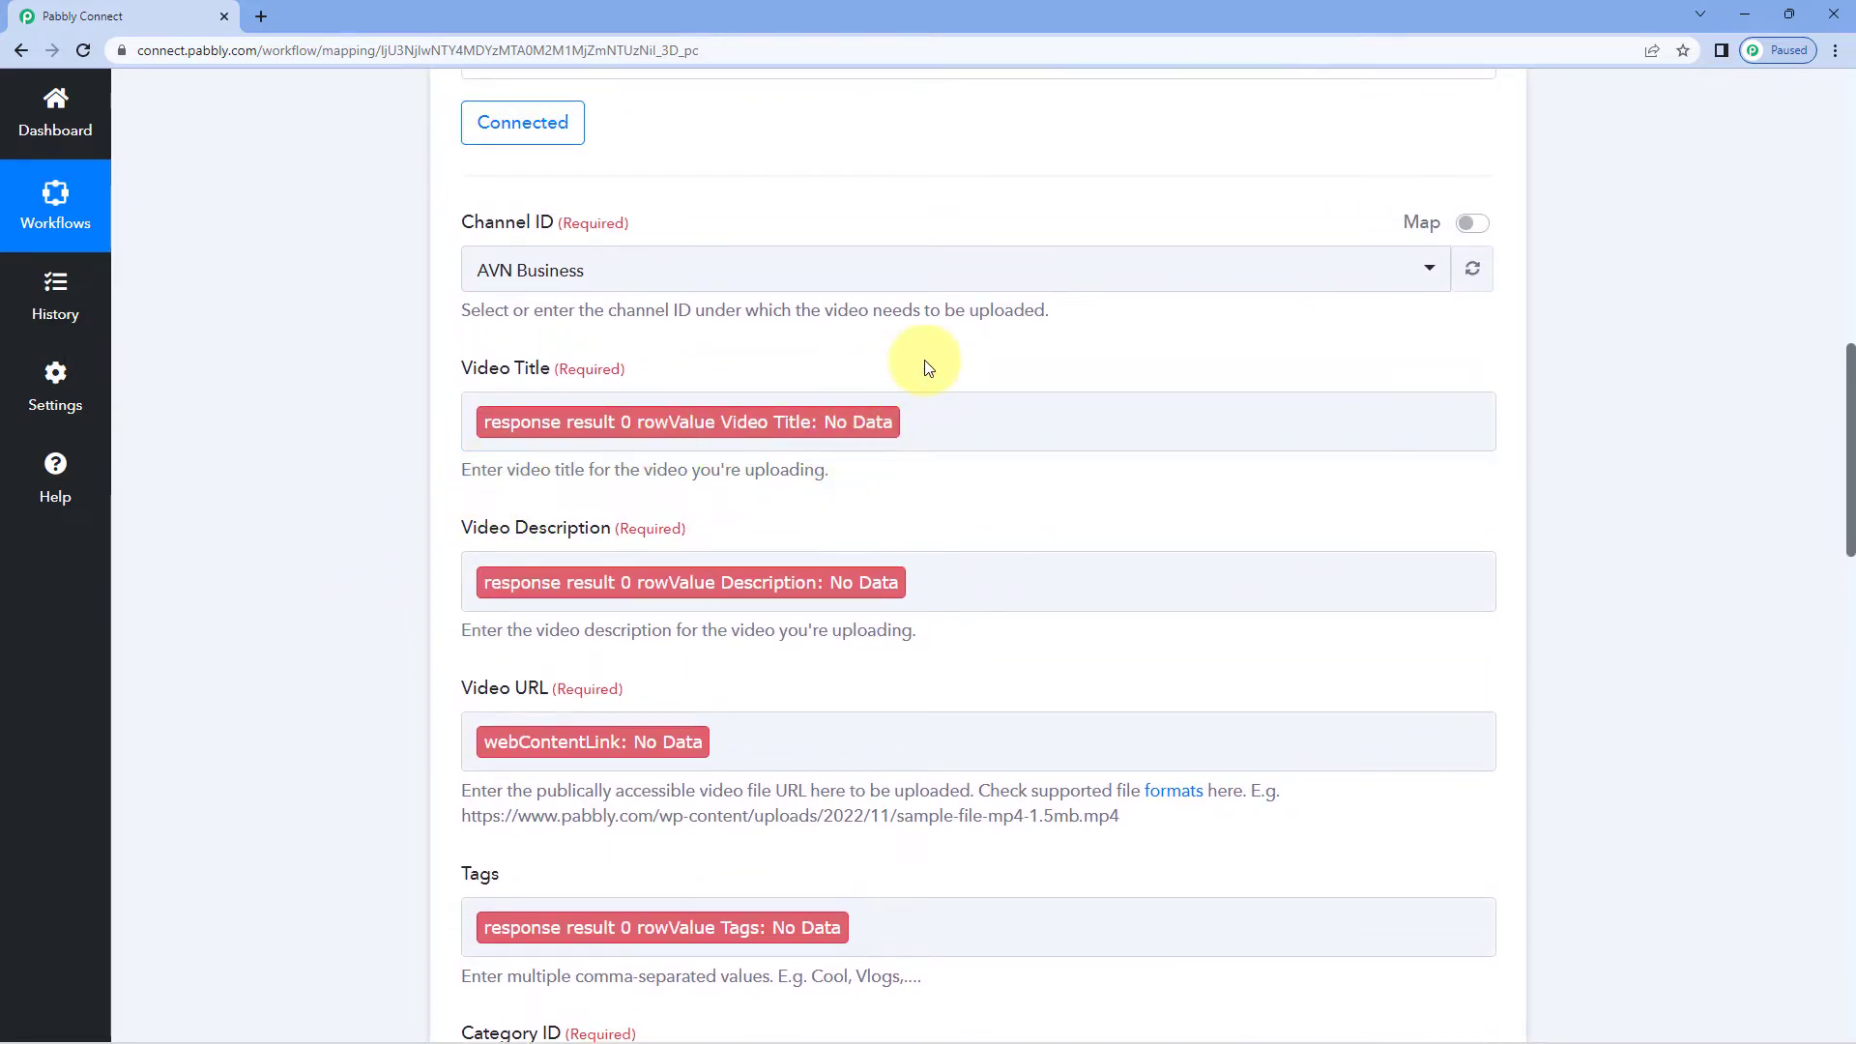
{"action": "scroll", "coordinate": [924, 362], "scroll_direction": "up", "scroll_amount": 7}
{"action": "left_click", "coordinate": [898, 490]}
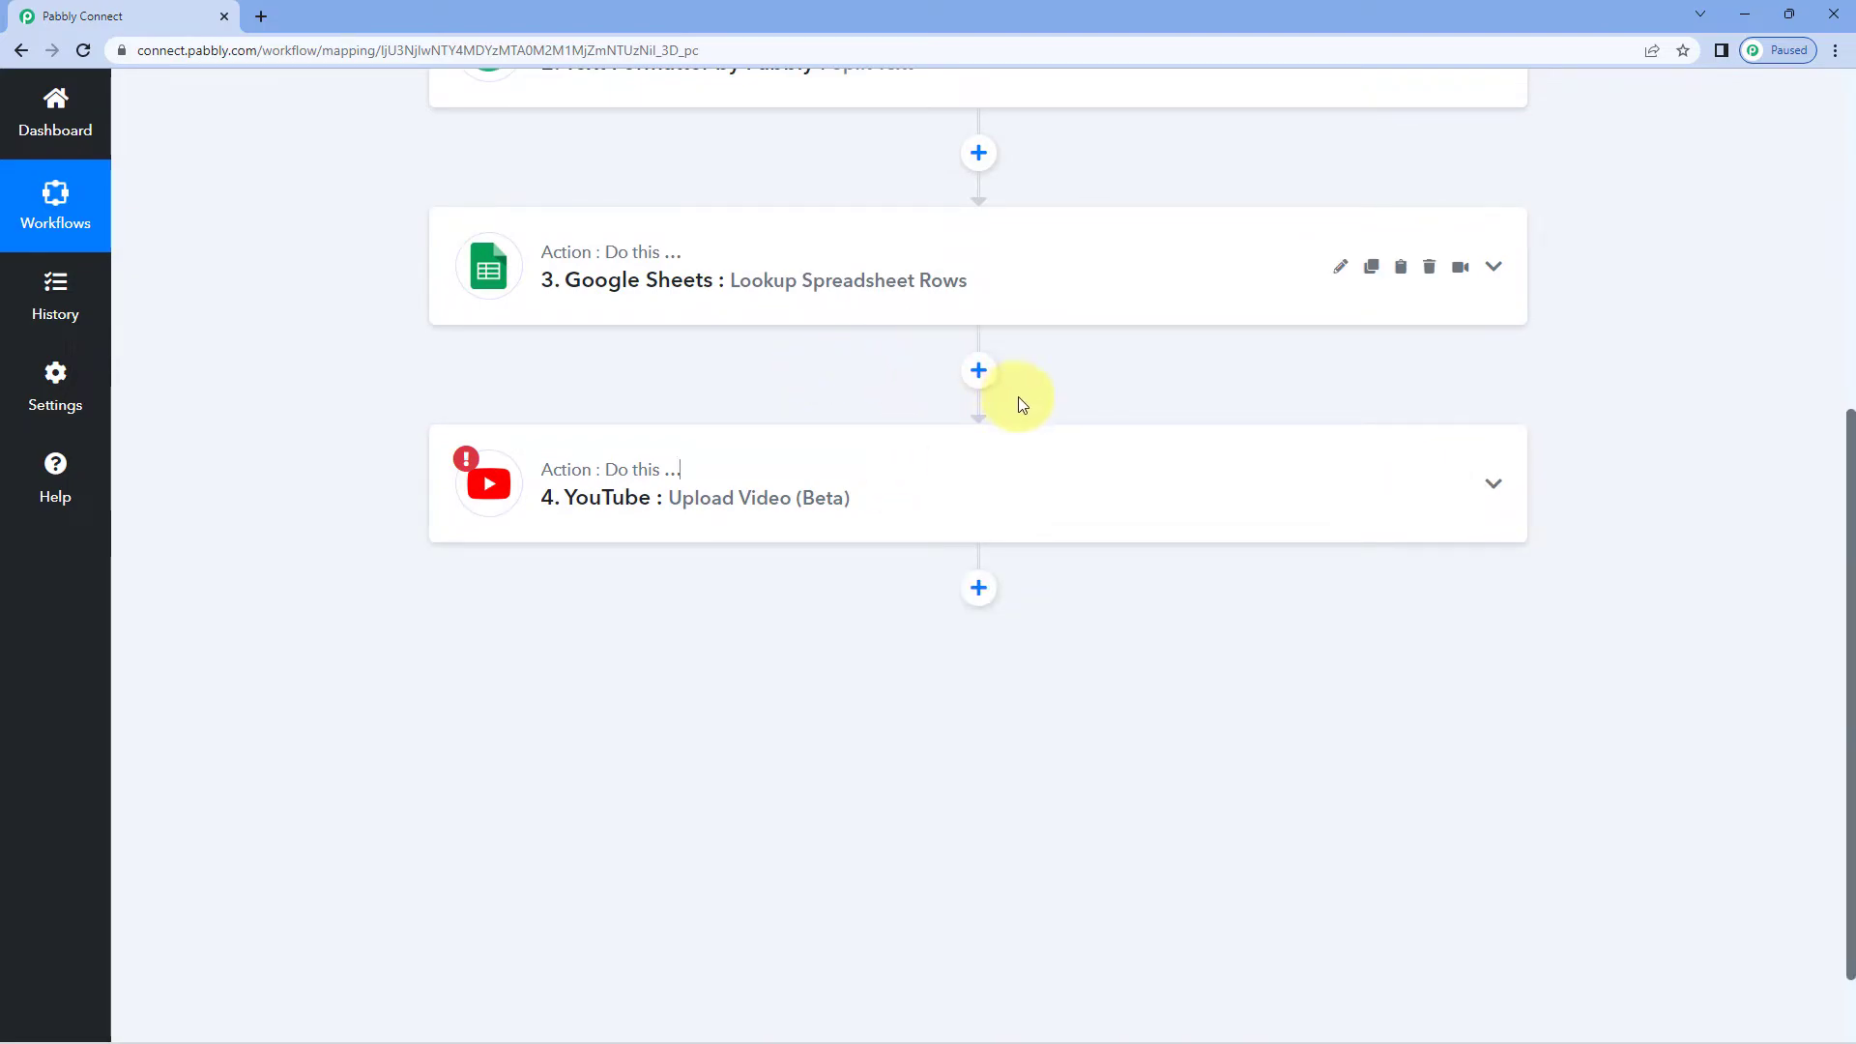
{"action": "scroll", "coordinate": [1189, 382], "scroll_direction": "up", "scroll_amount": 2}
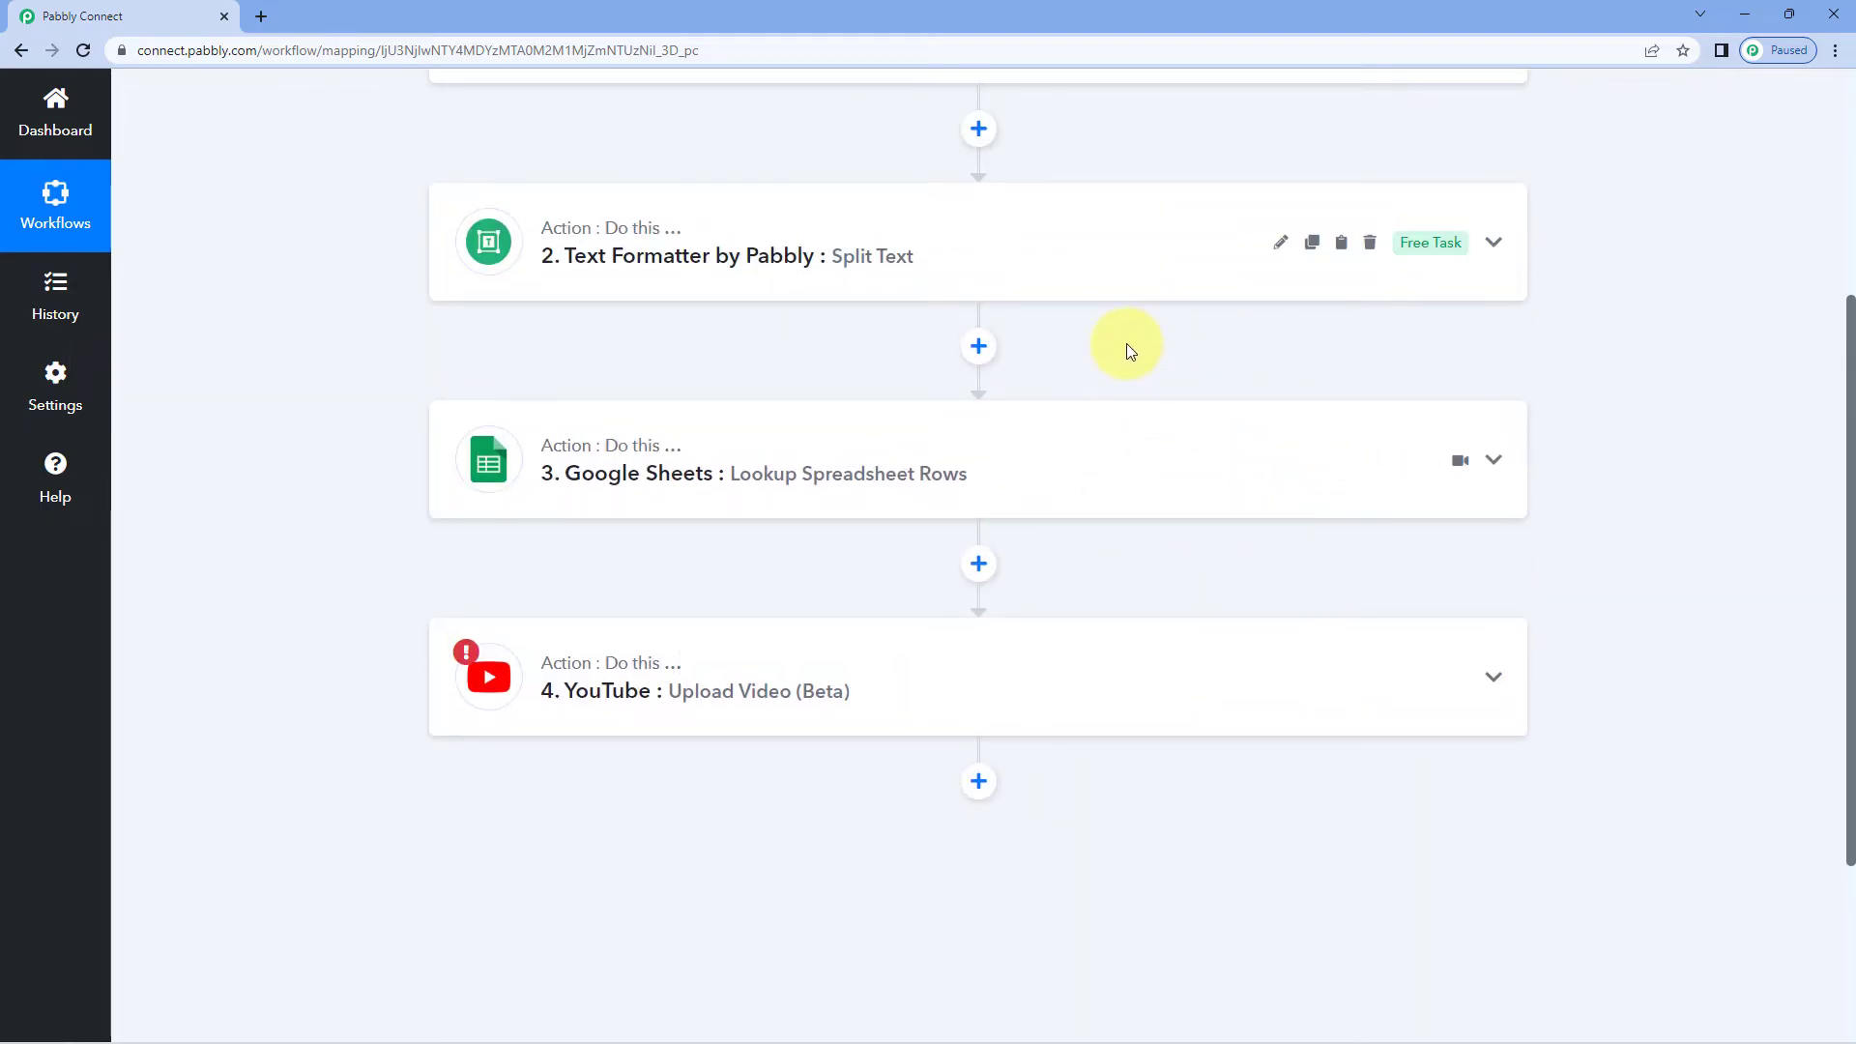
Paste a YouTube upload step as step 3, copy the Text Formatter step, and return to the dashboard
{"action": "scroll", "coordinate": [1134, 350], "scroll_direction": "up", "scroll_amount": 1}
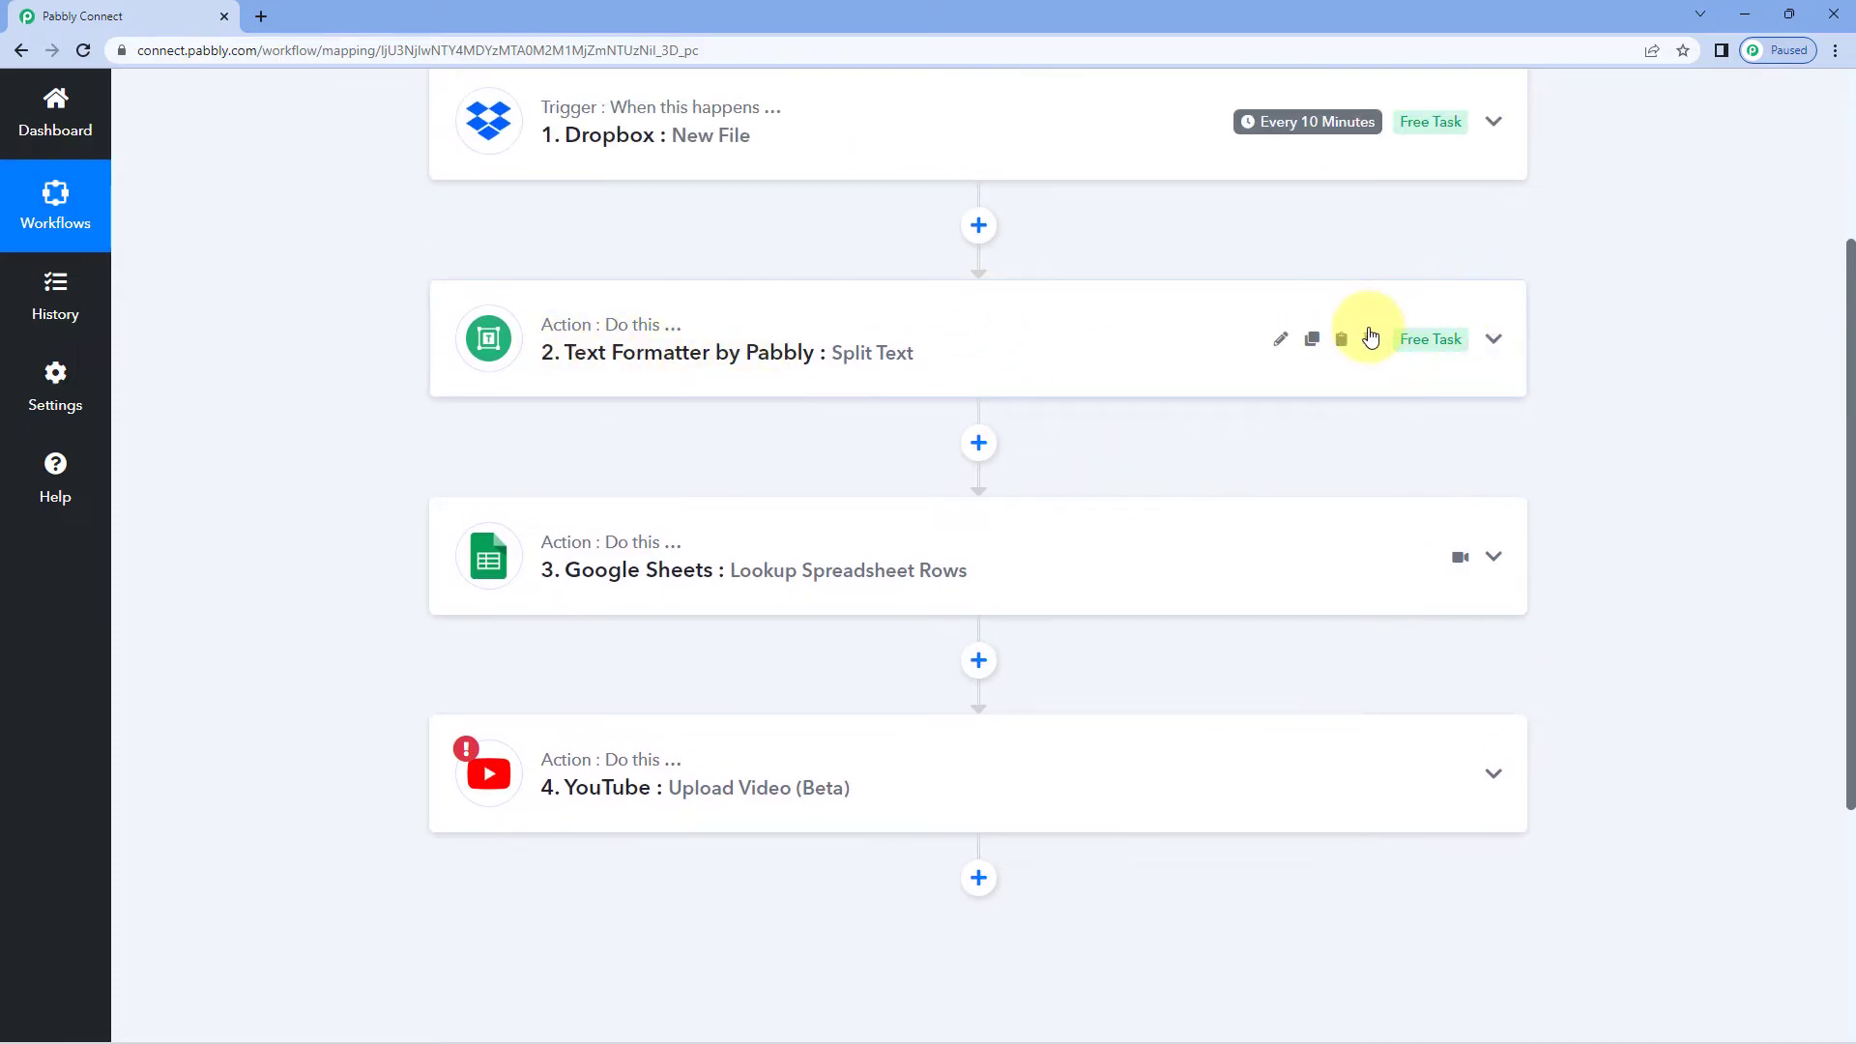
{"action": "left_click", "coordinate": [1342, 340]}
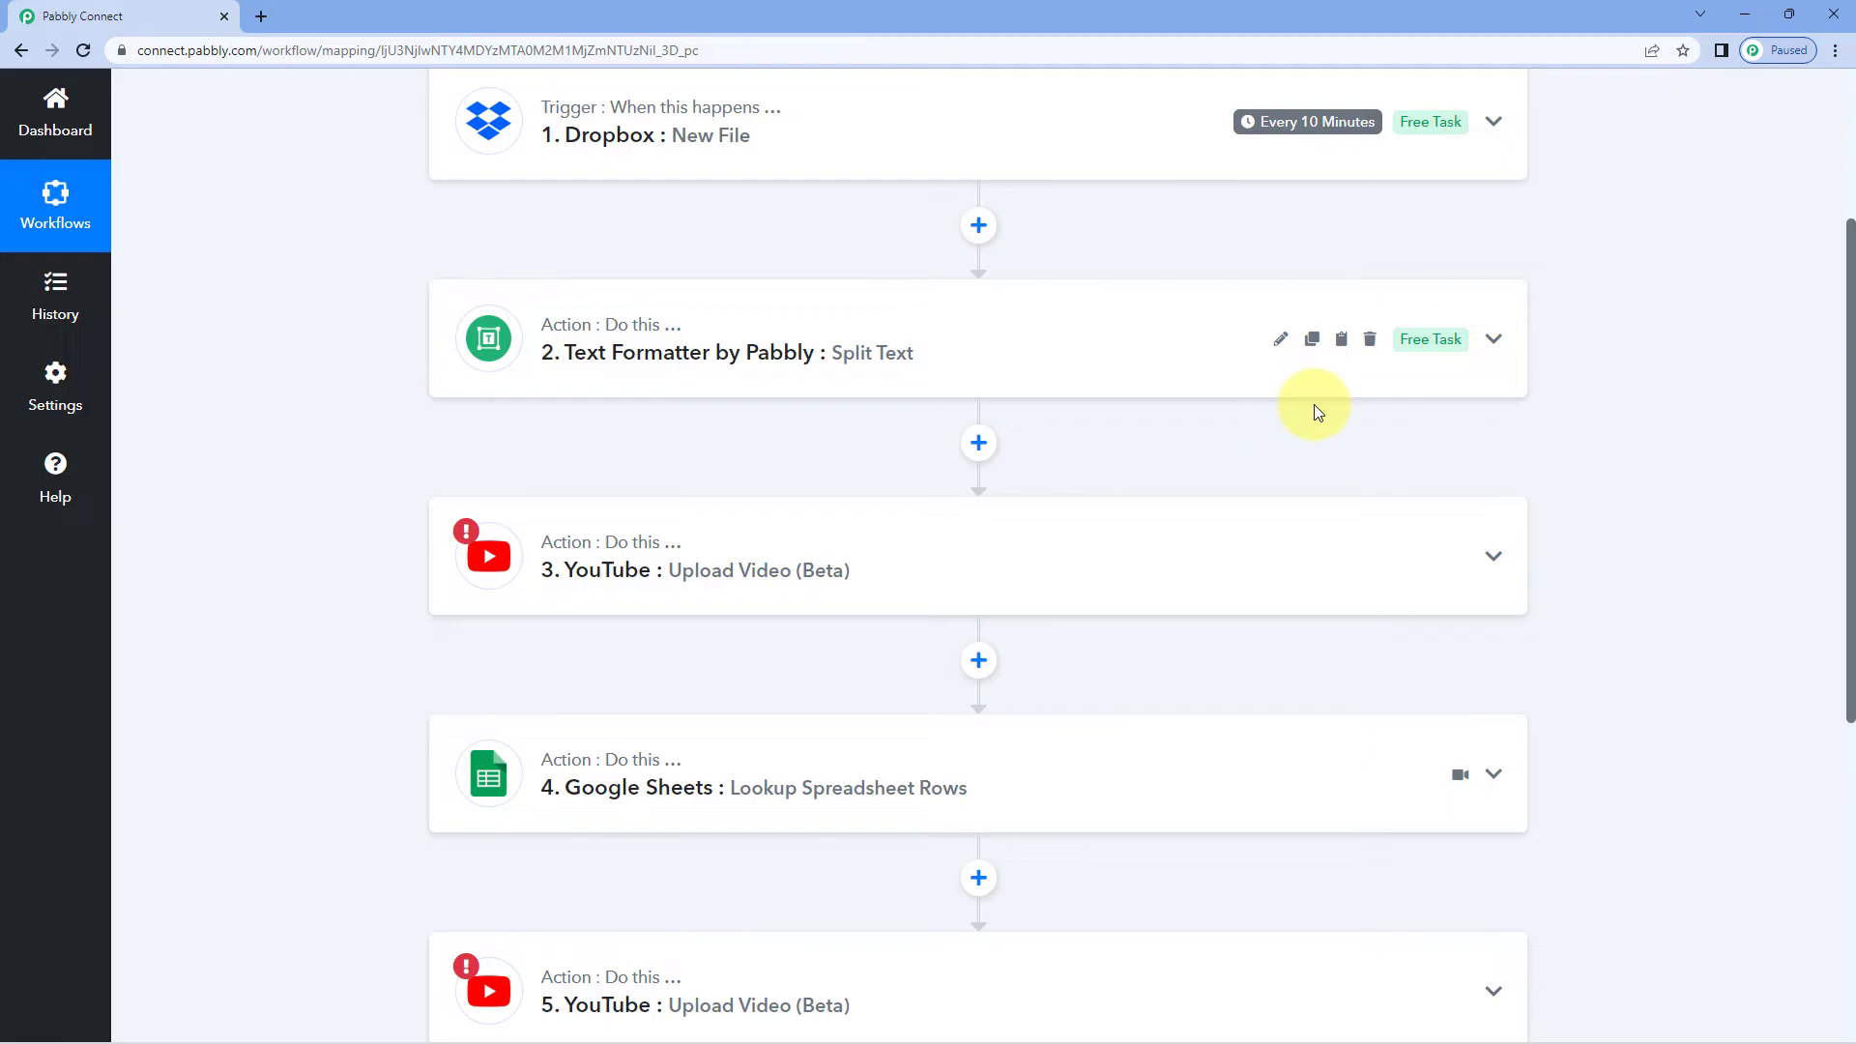
{"action": "scroll", "coordinate": [1314, 406], "scroll_direction": "up", "scroll_amount": 1}
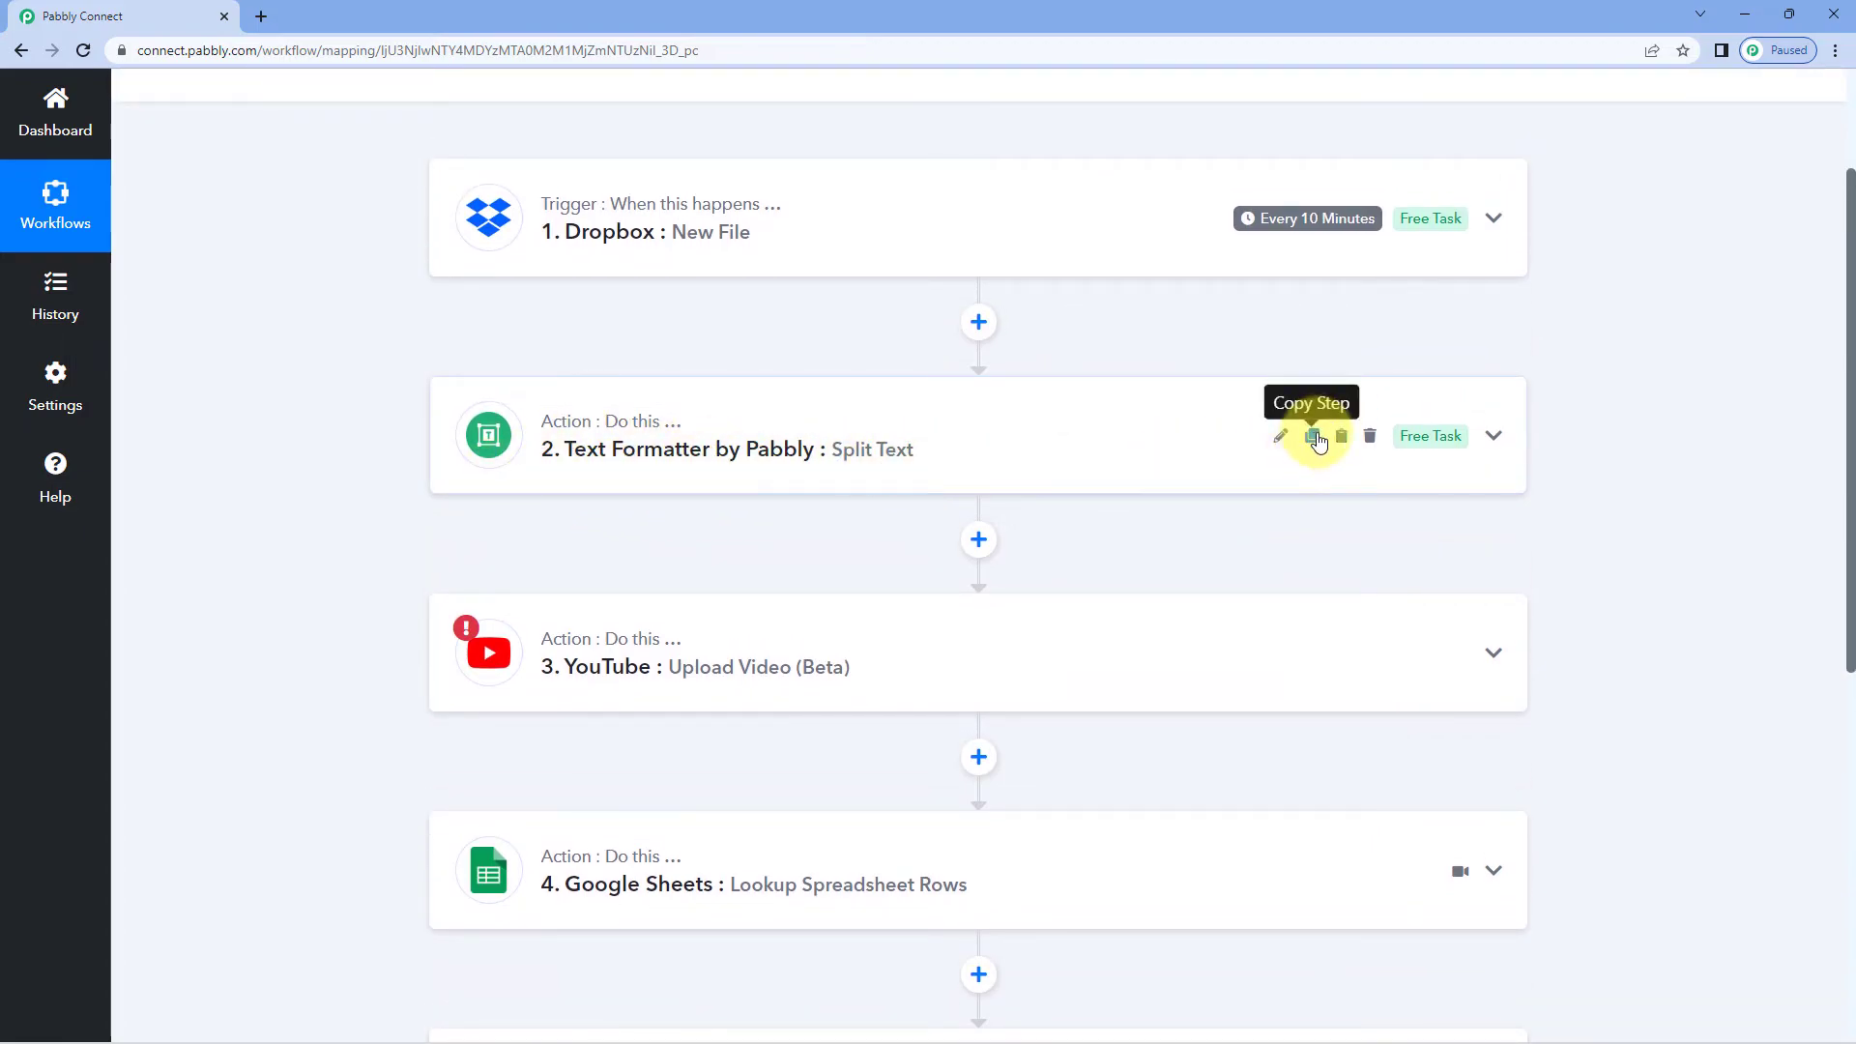
{"action": "left_click", "coordinate": [1311, 435]}
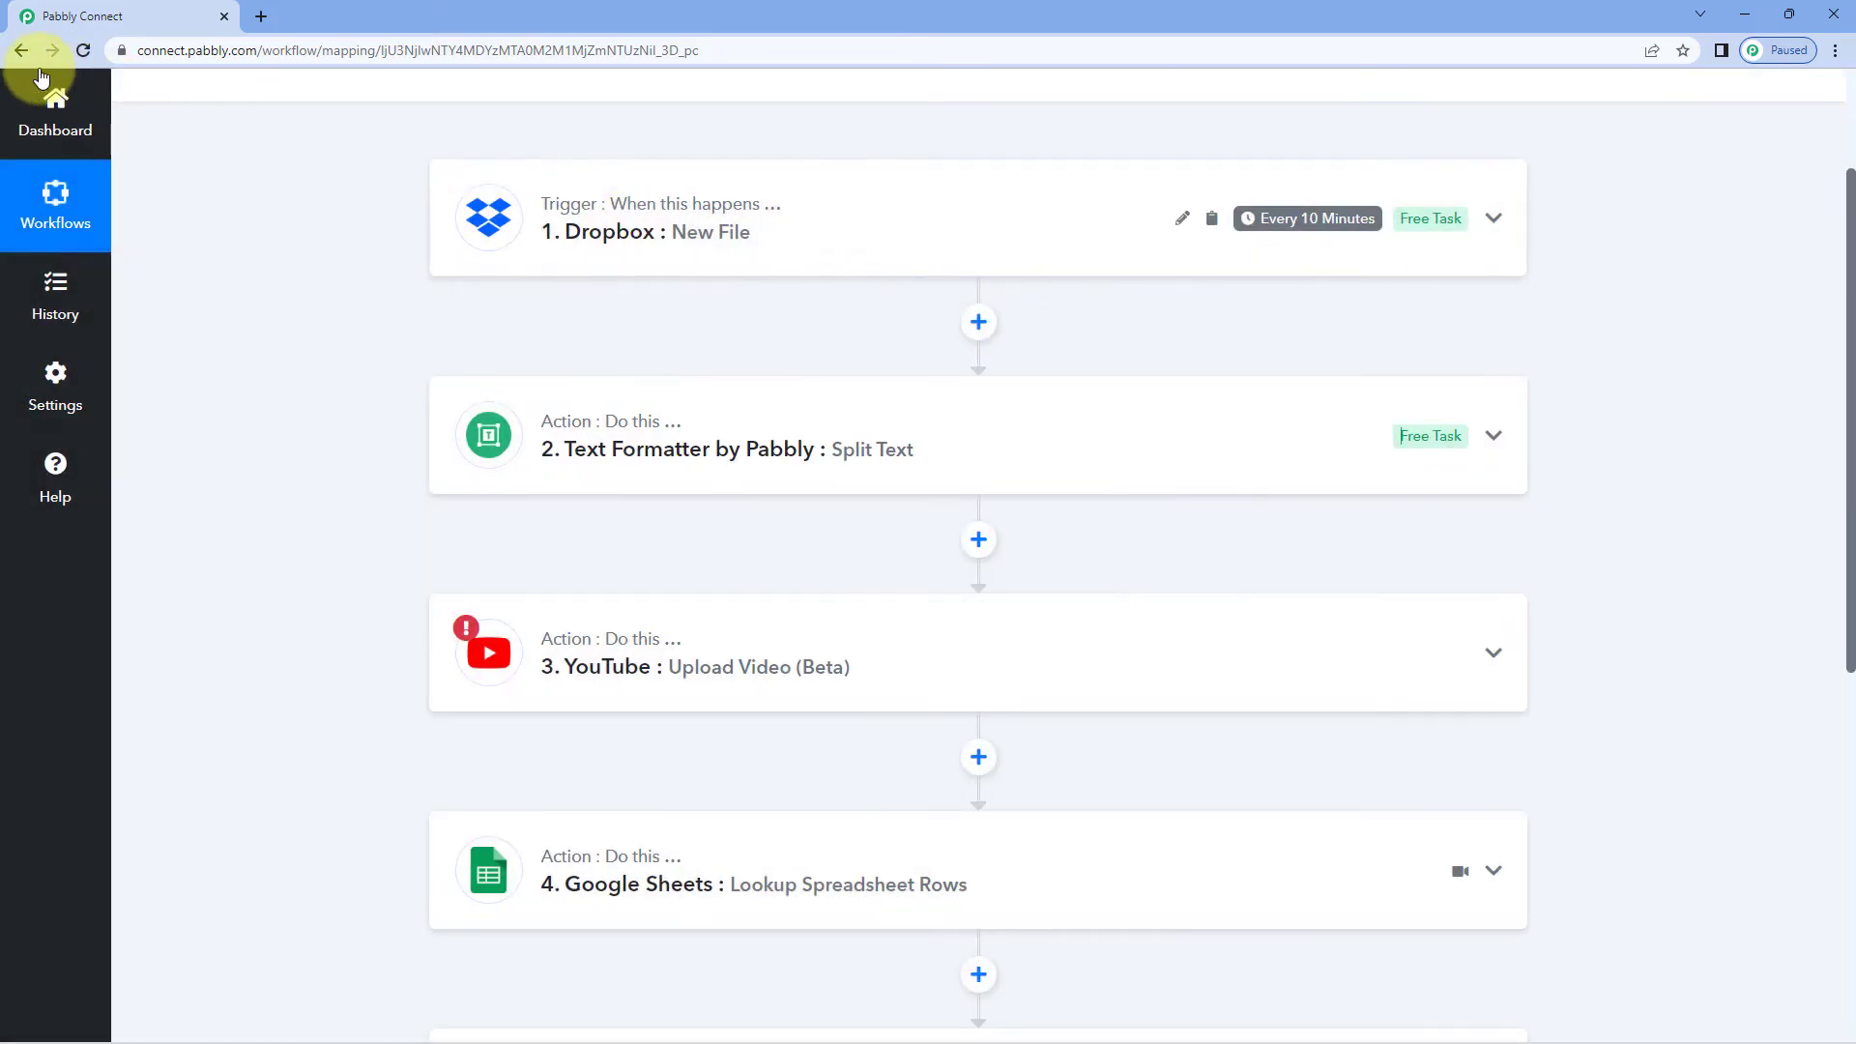
{"action": "left_click", "coordinate": [18, 52]}
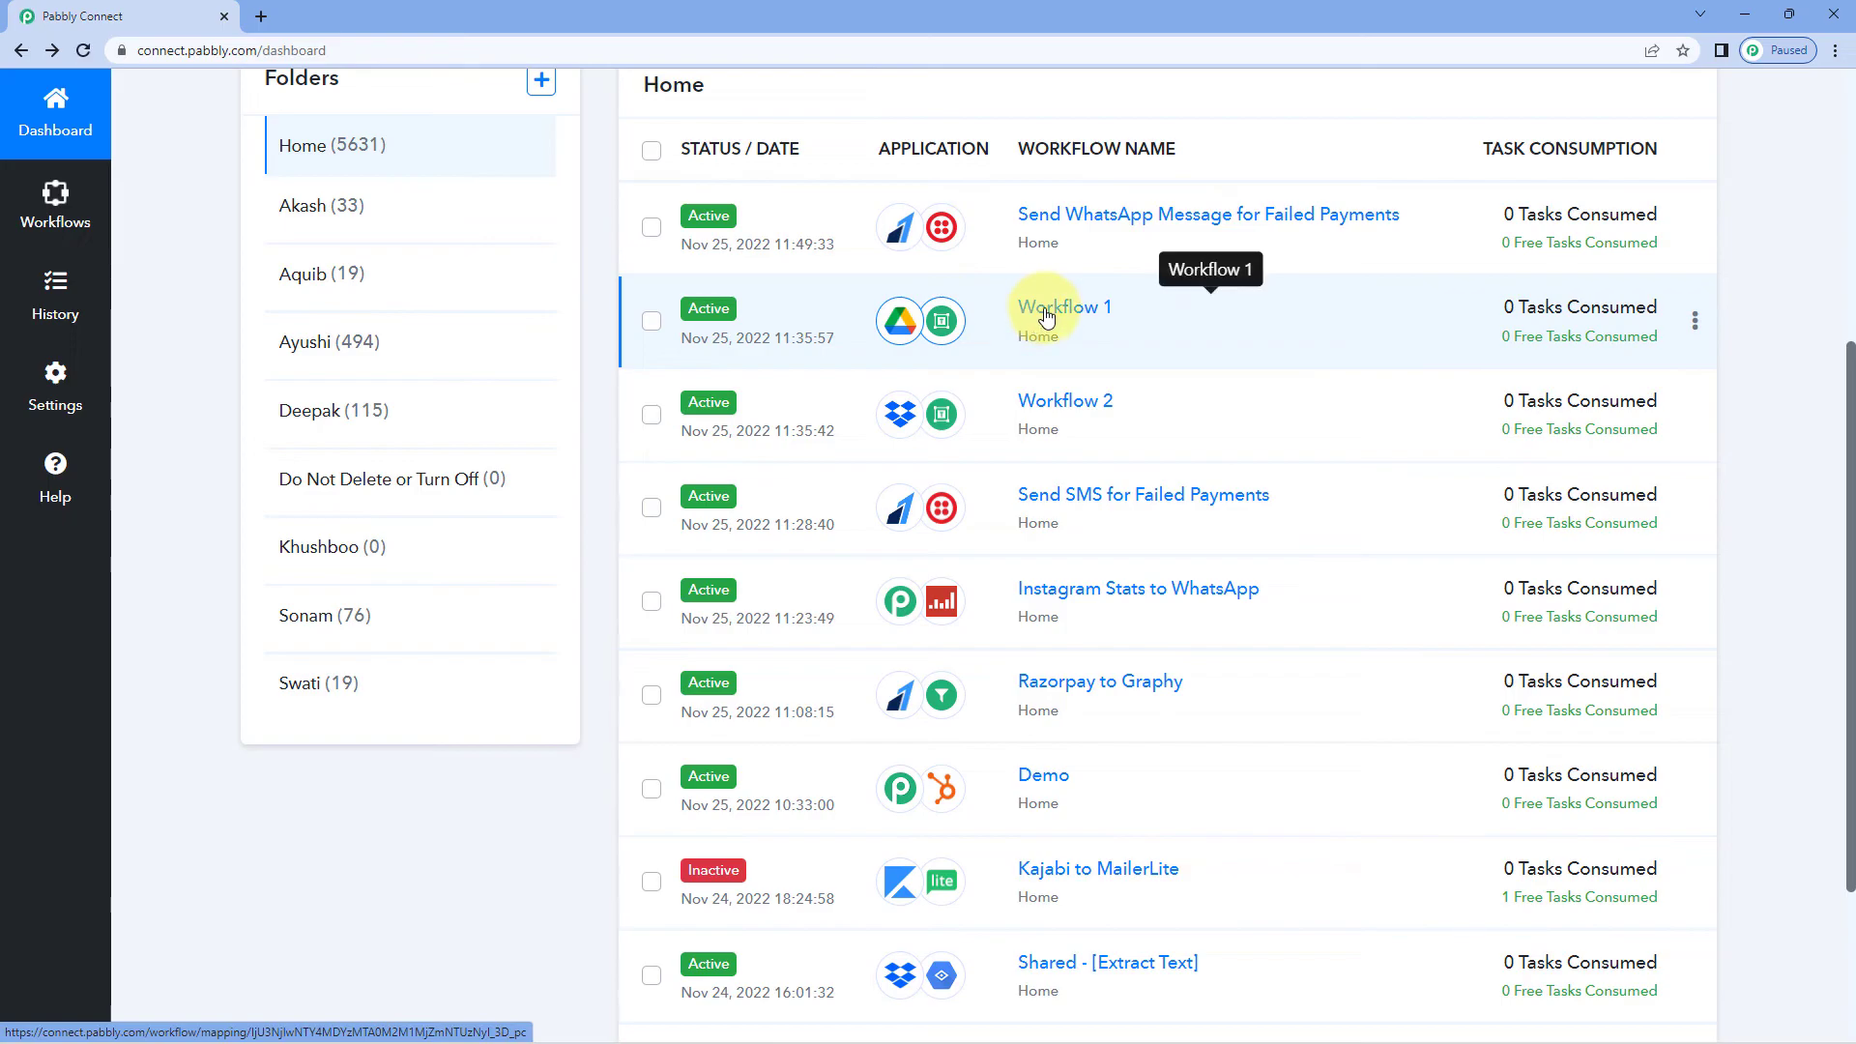
In Workflow 1, collapse the Google Drive trigger and paste Text Formatter Split Text below step 9
{"action": "left_click", "coordinate": [1046, 317]}
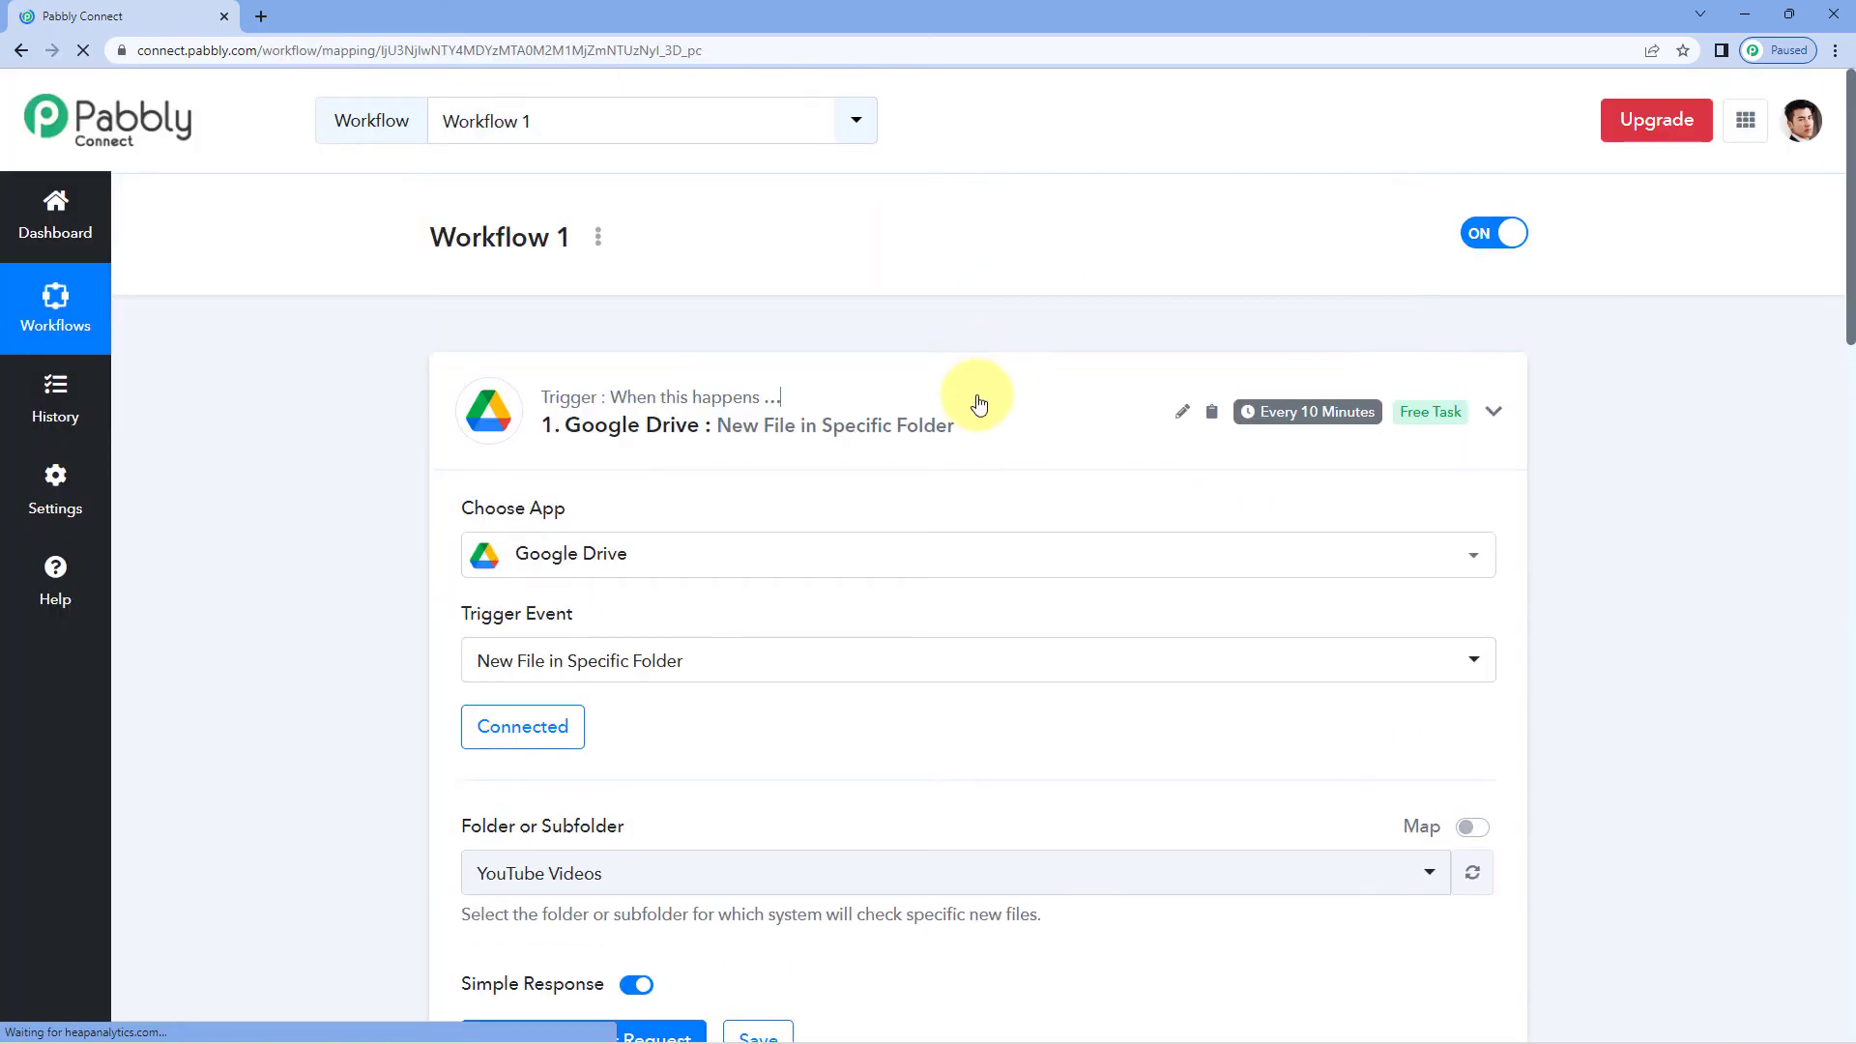
{"action": "left_click", "coordinate": [979, 404]}
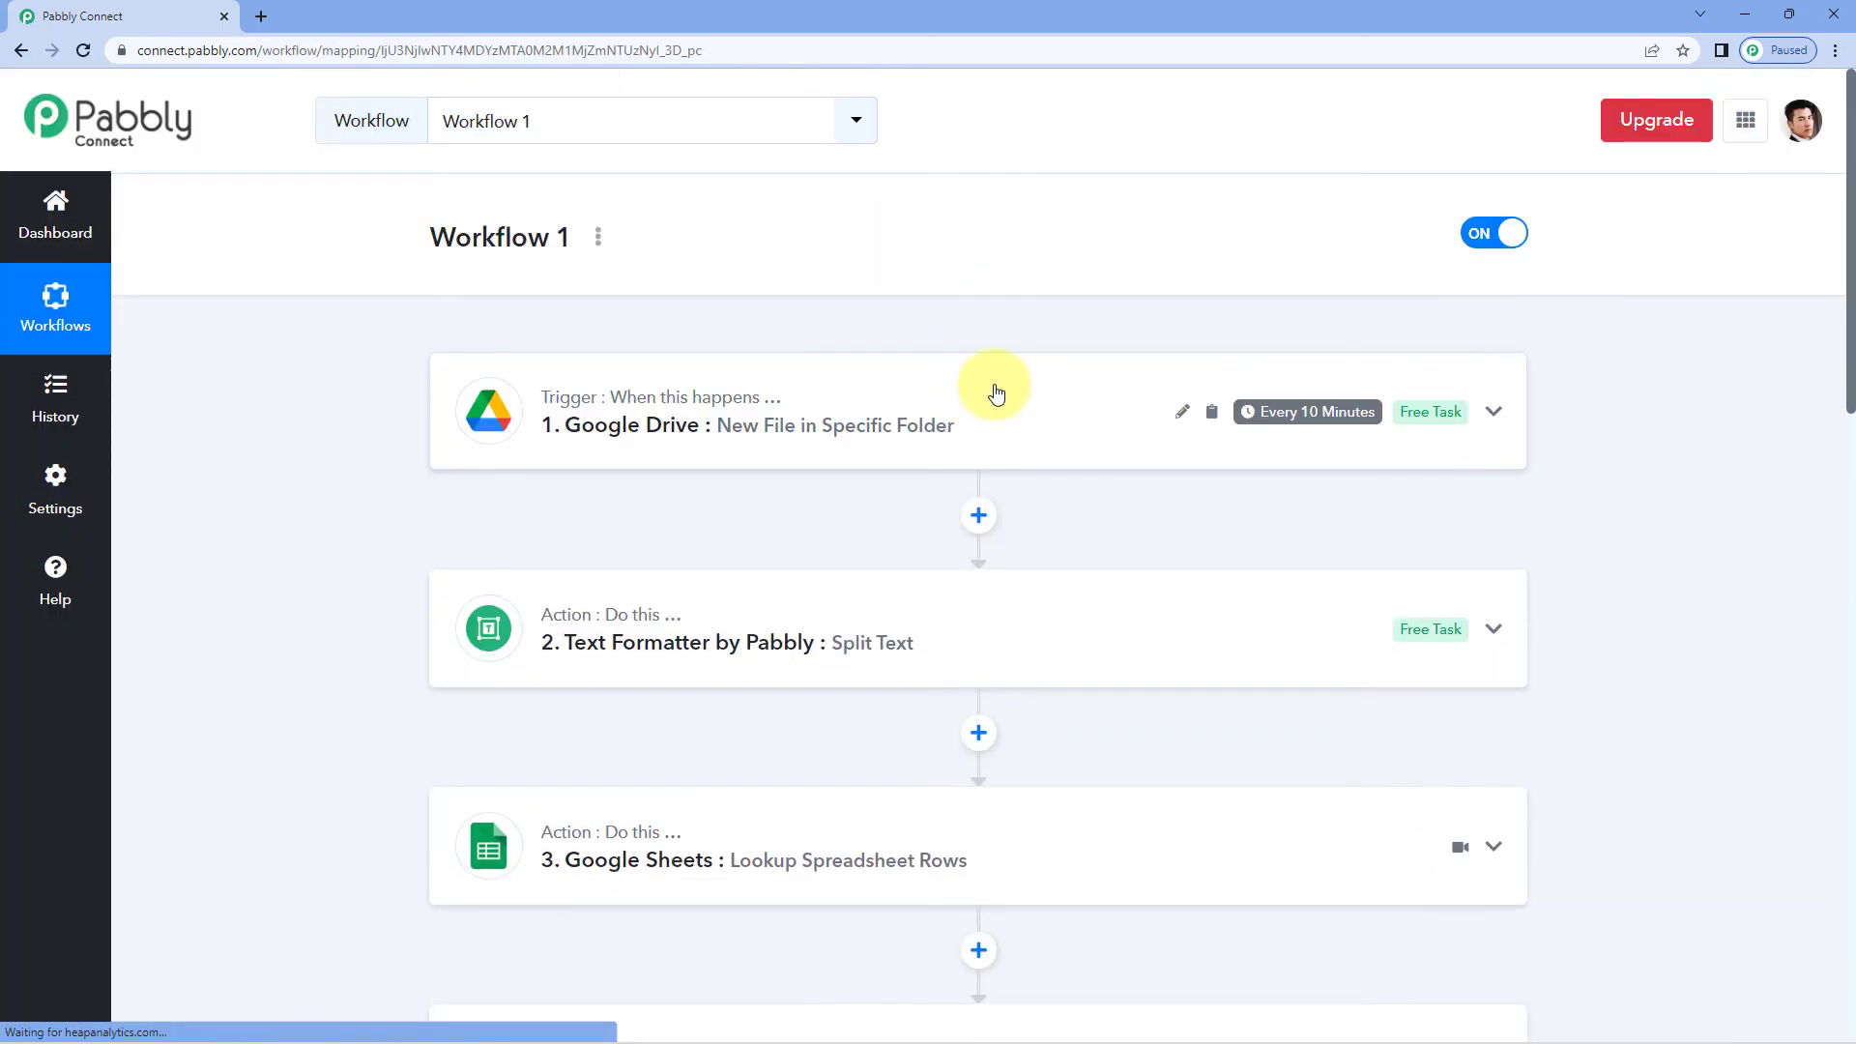
{"action": "scroll", "coordinate": [993, 385], "scroll_direction": "down", "scroll_amount": 18}
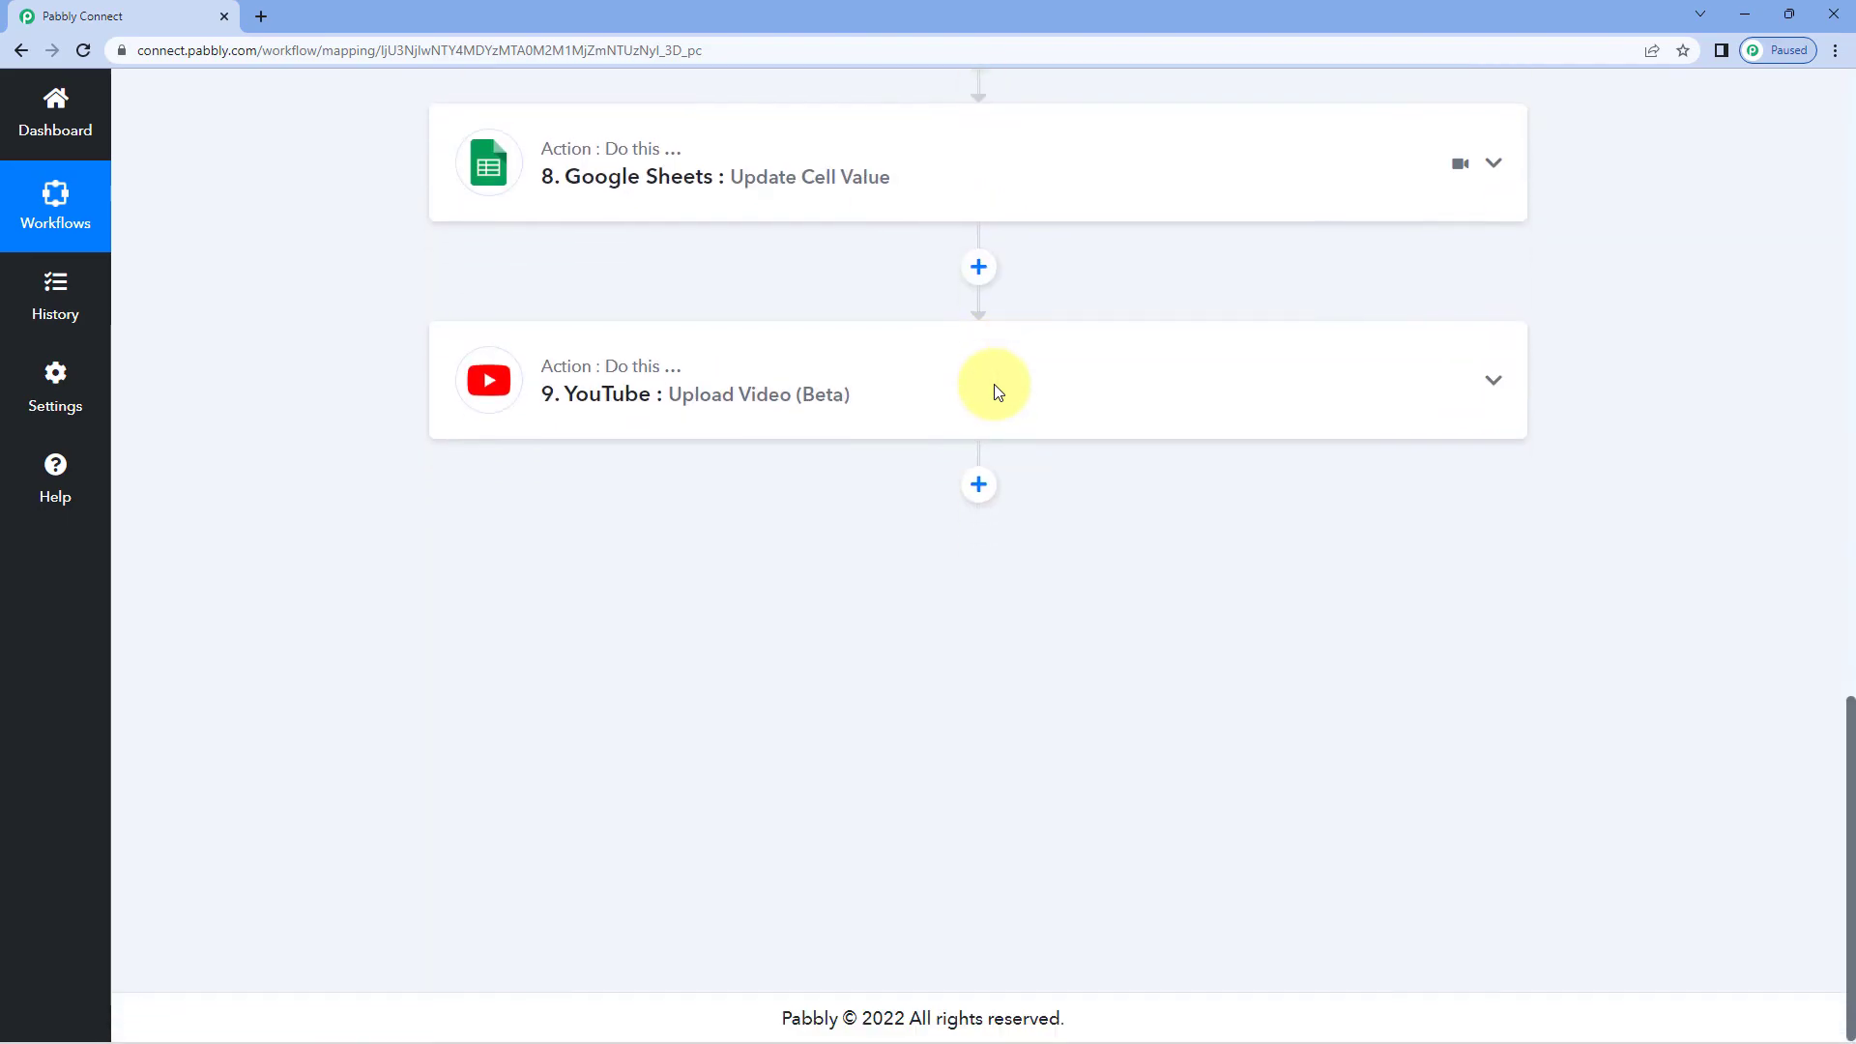
{"action": "mouse_move", "coordinate": [924, 401]}
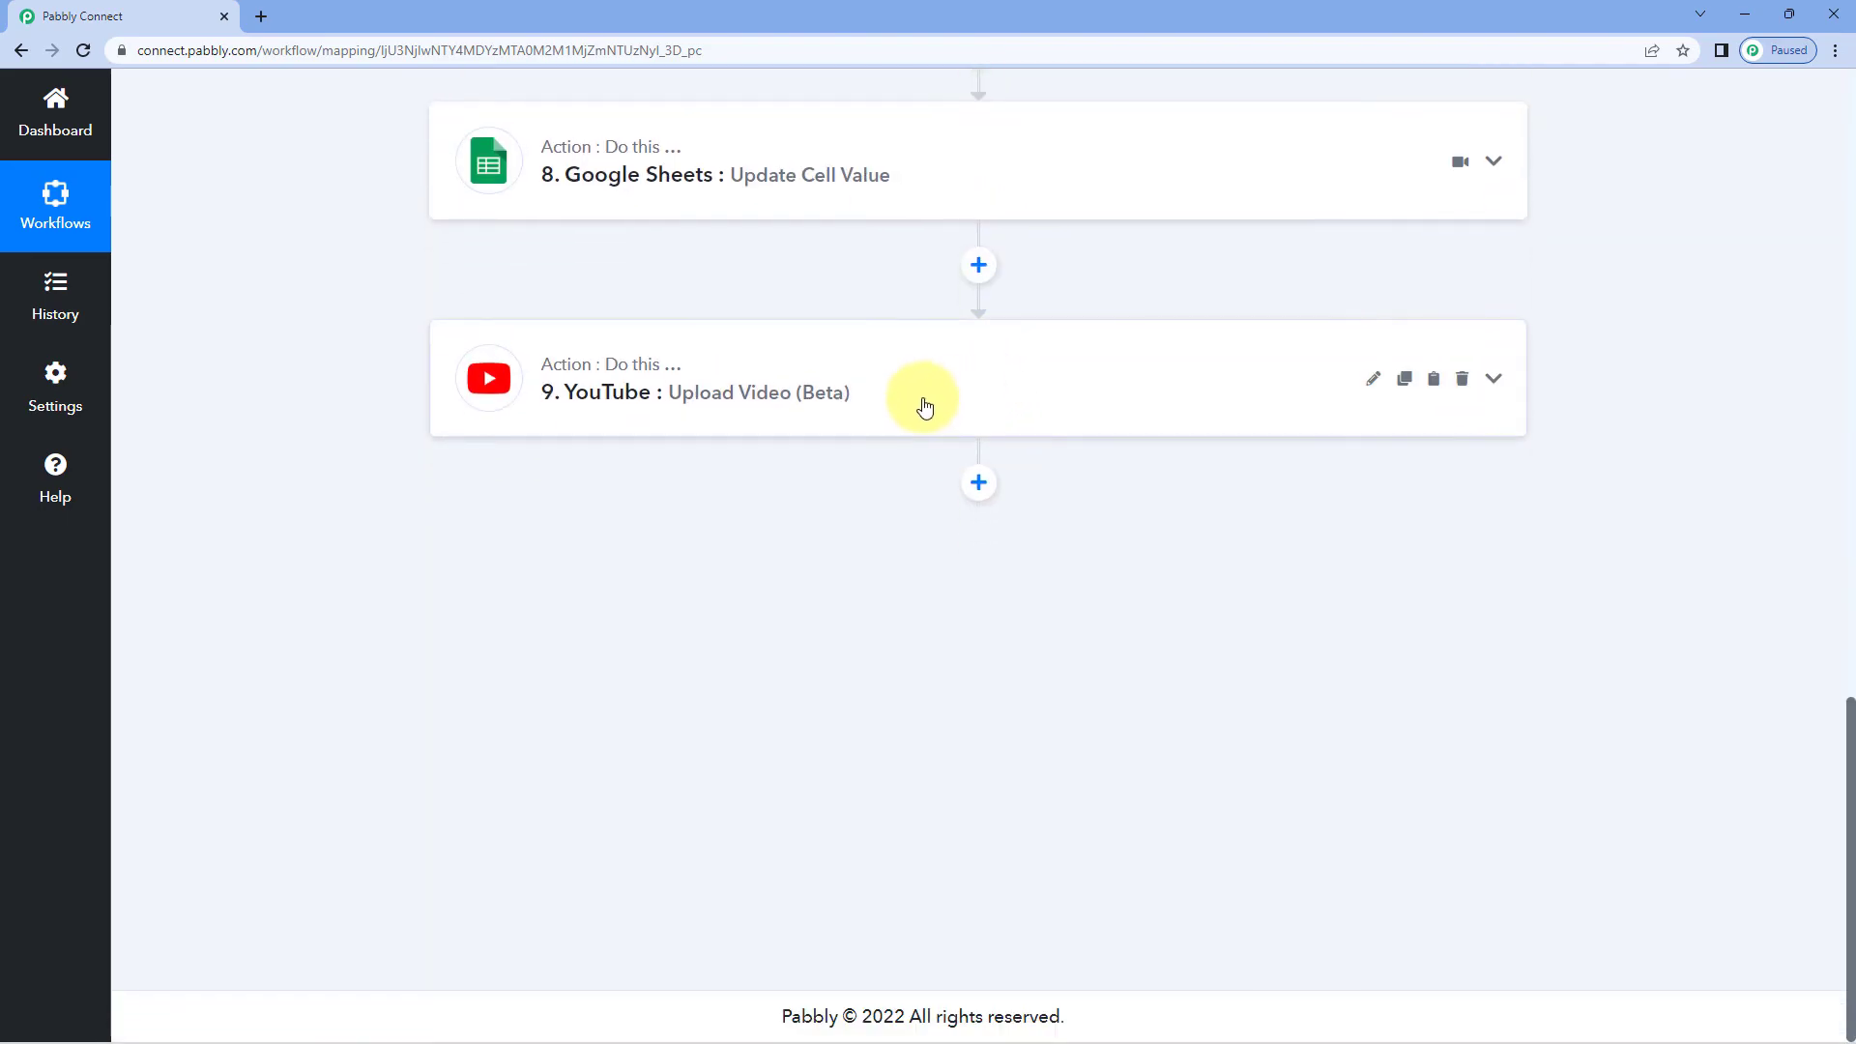
{"action": "left_click", "coordinate": [1434, 381]}
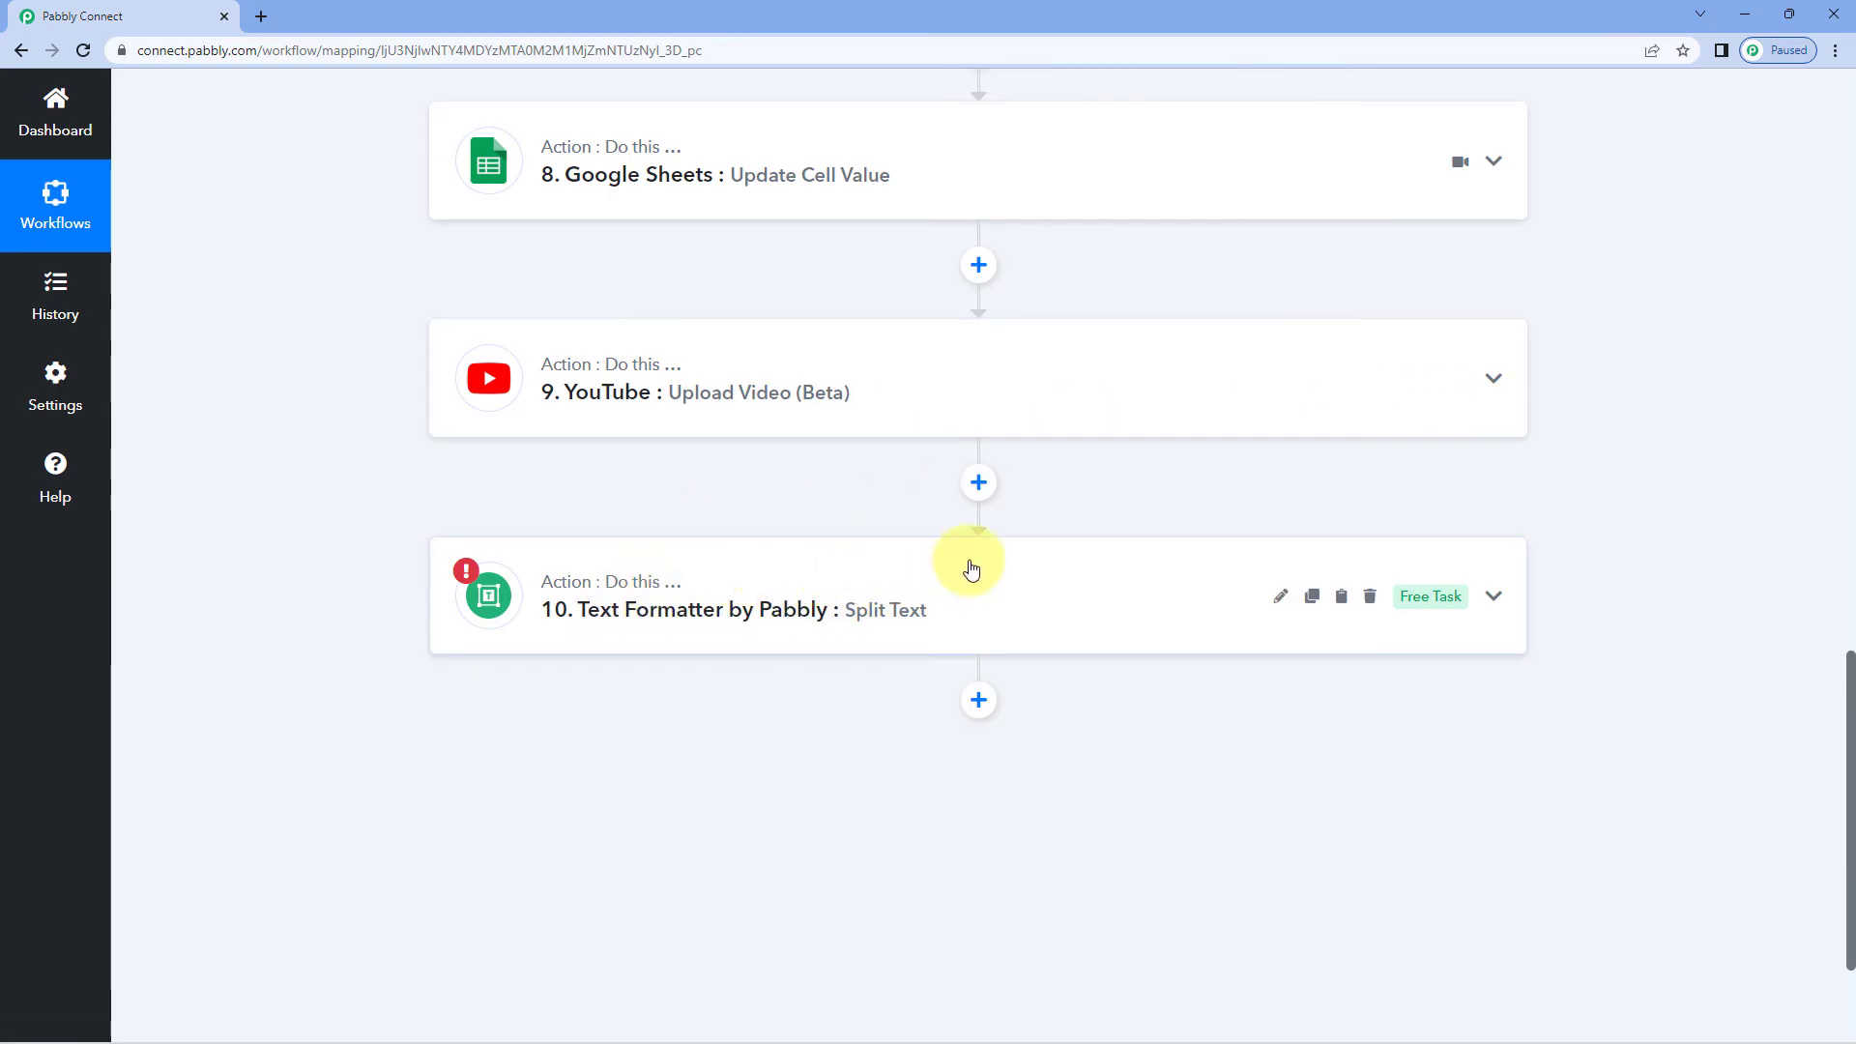
{"action": "scroll", "coordinate": [1095, 574], "scroll_direction": "up", "scroll_amount": 18}
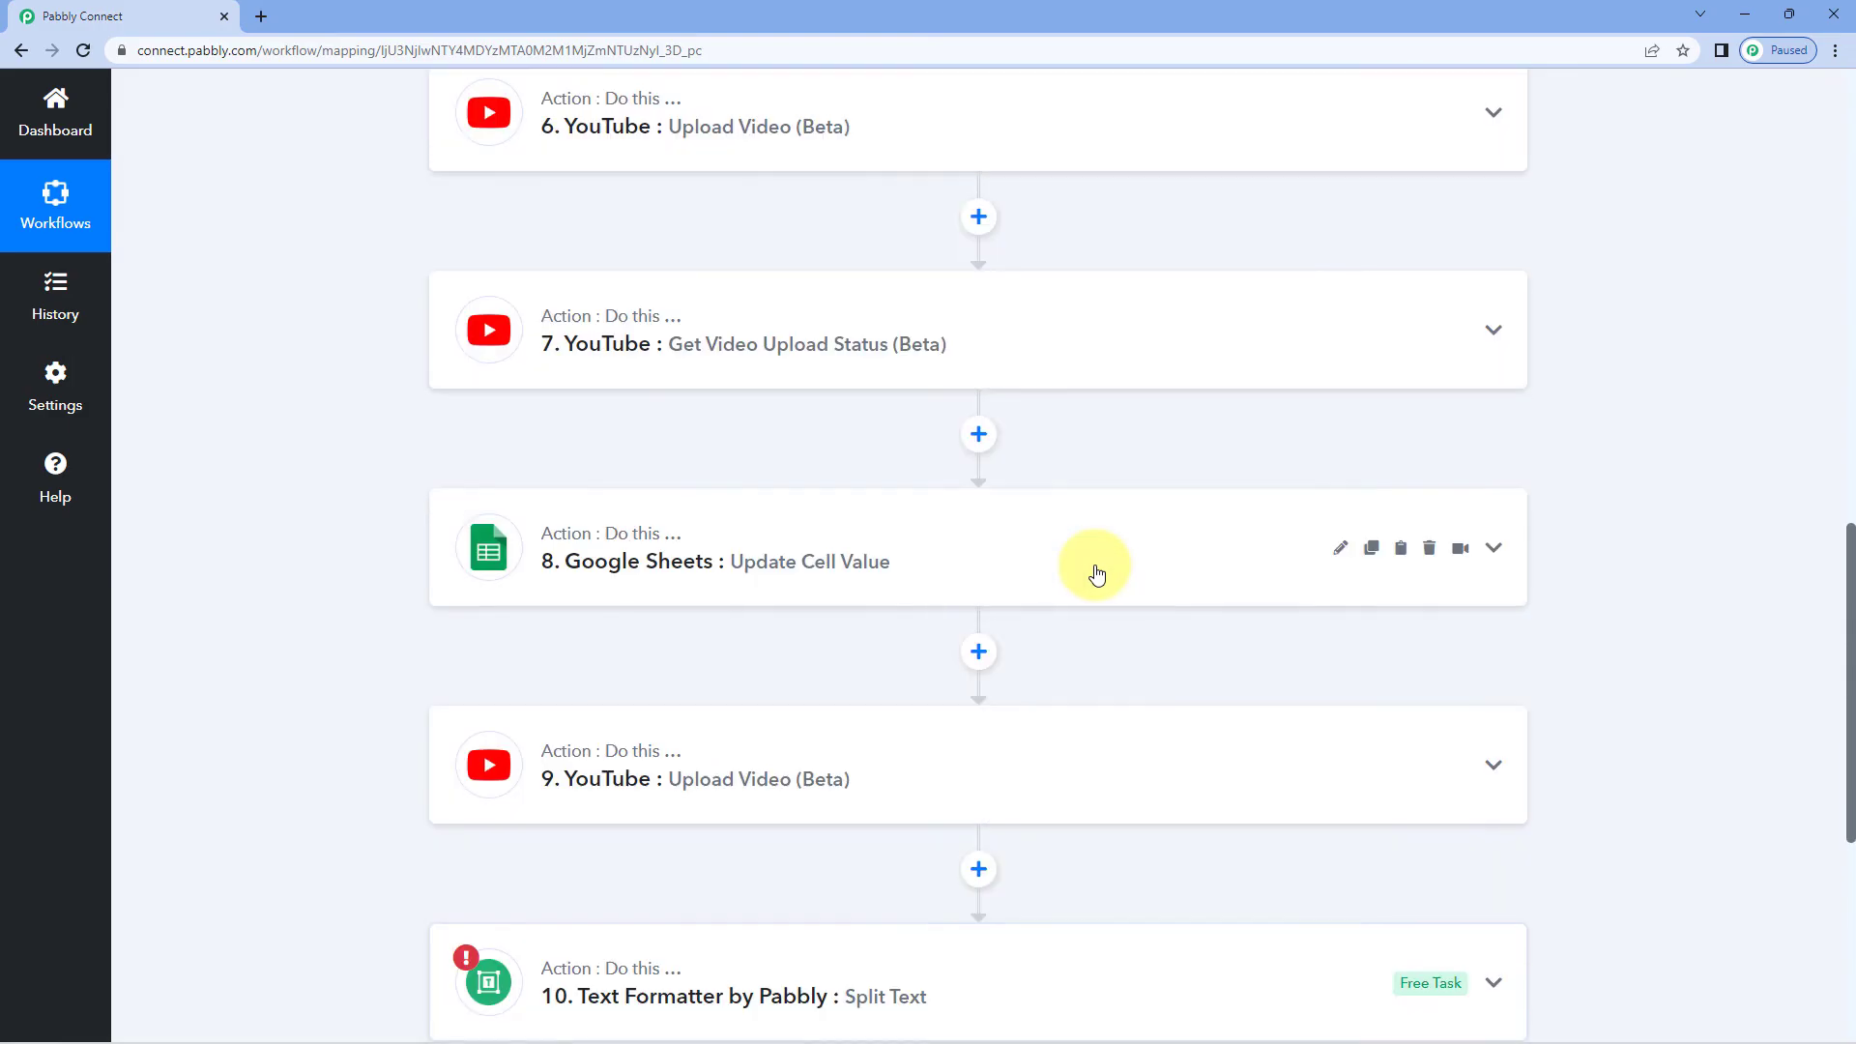